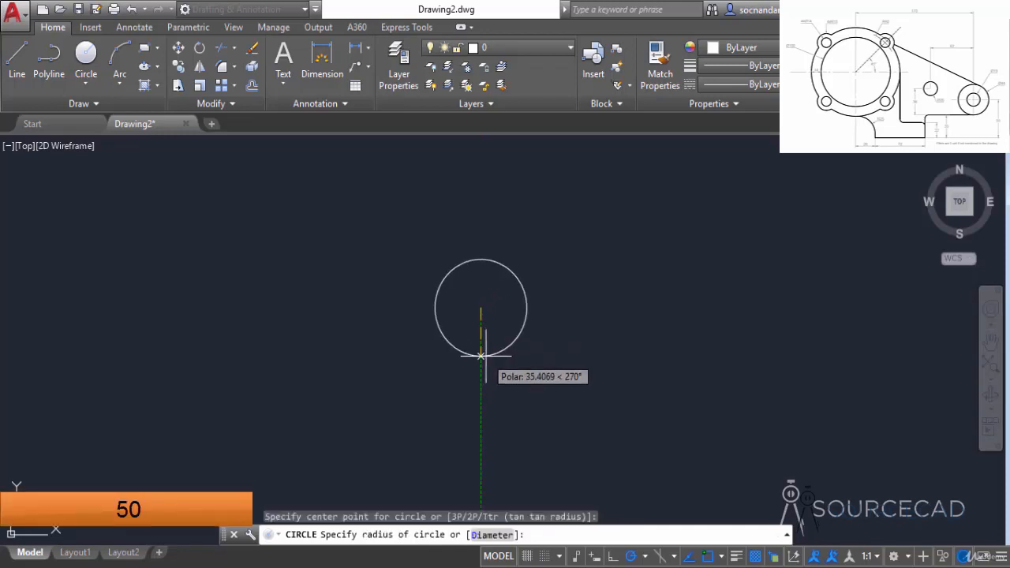
Step: Draw a circle of radius 50 and a concentric circle of diameter 128 around it
key("Return")
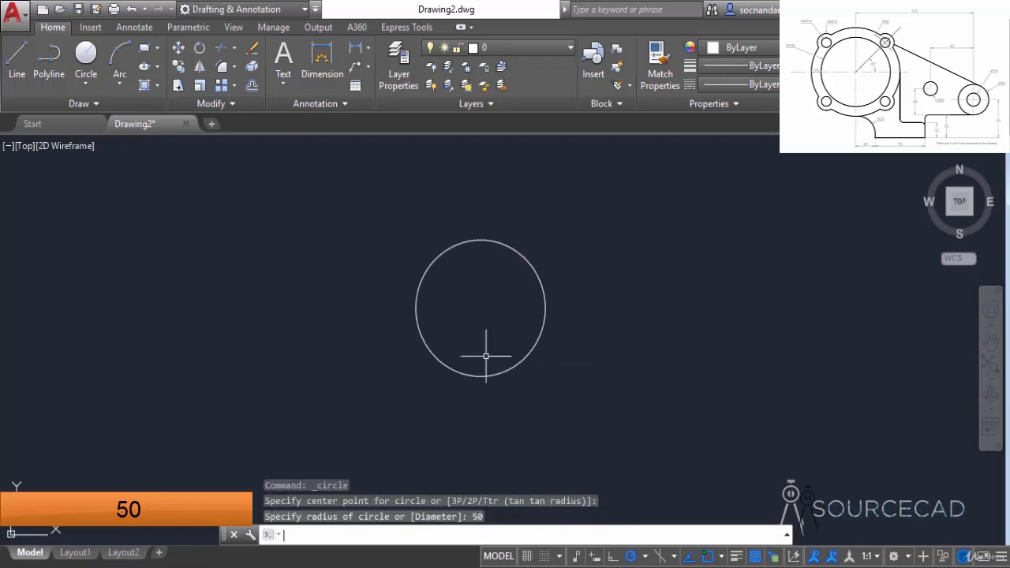
key("Return")
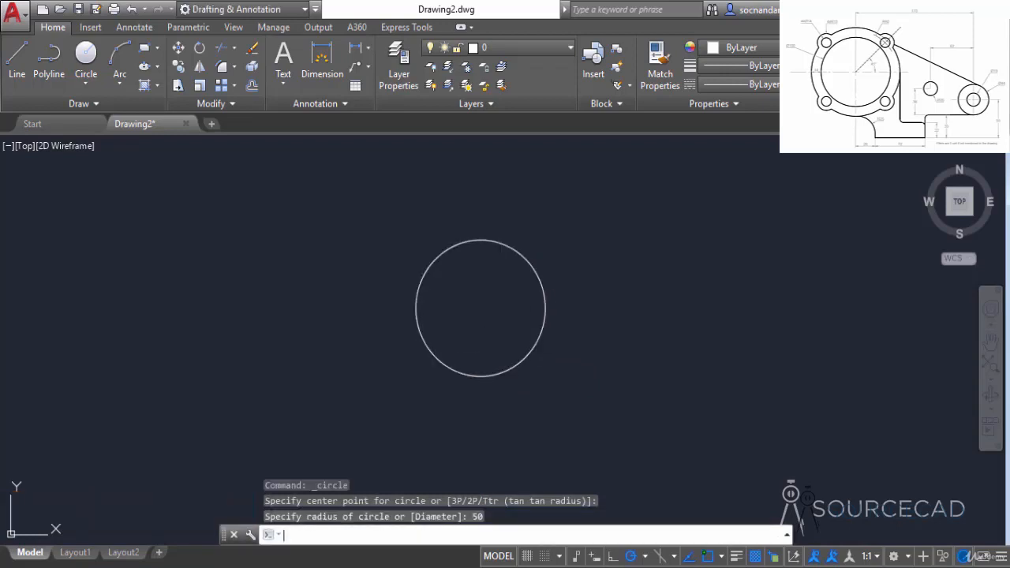
left_click(479, 308)
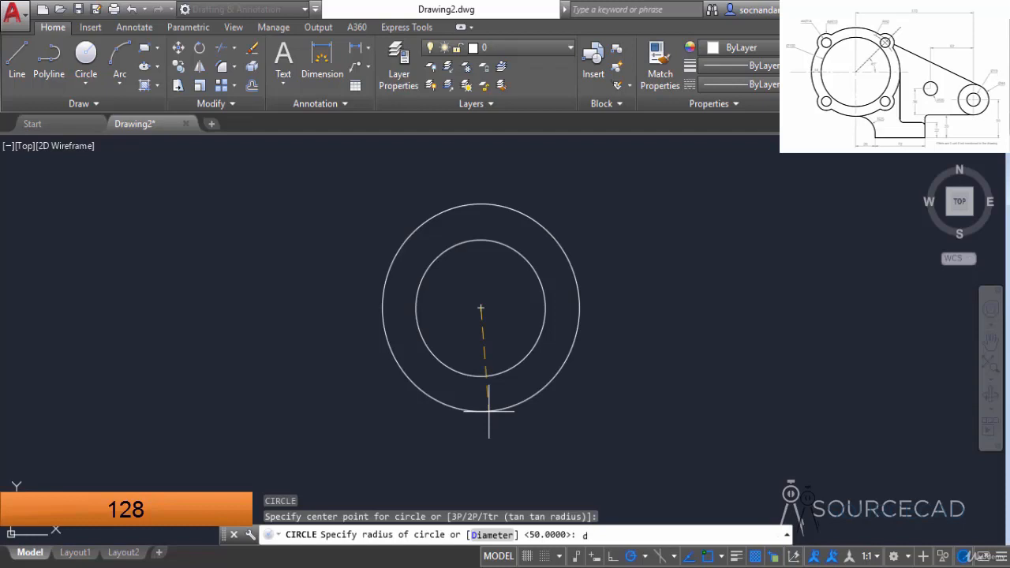
type("d")
key("Return")
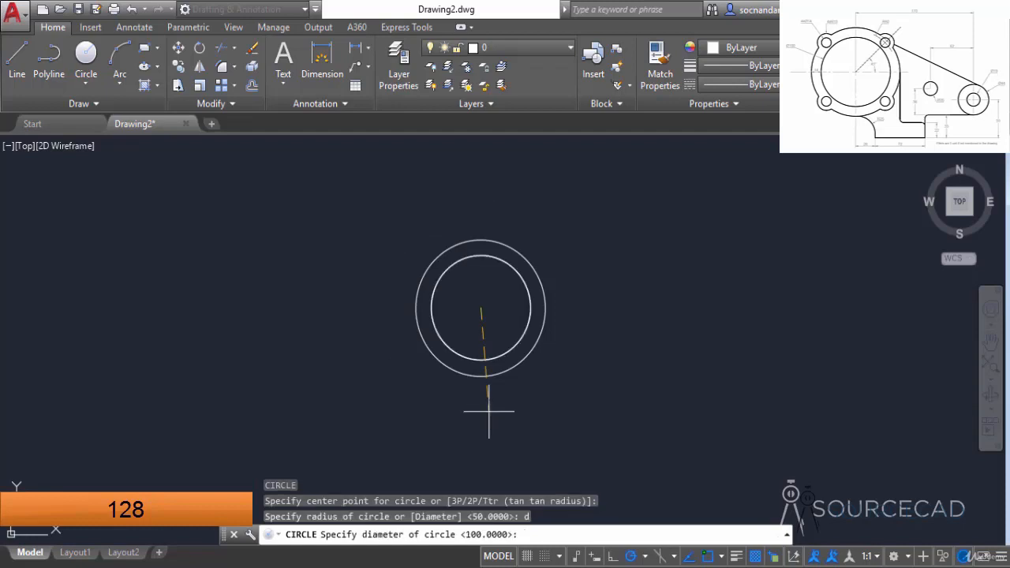
type("128")
key("Return")
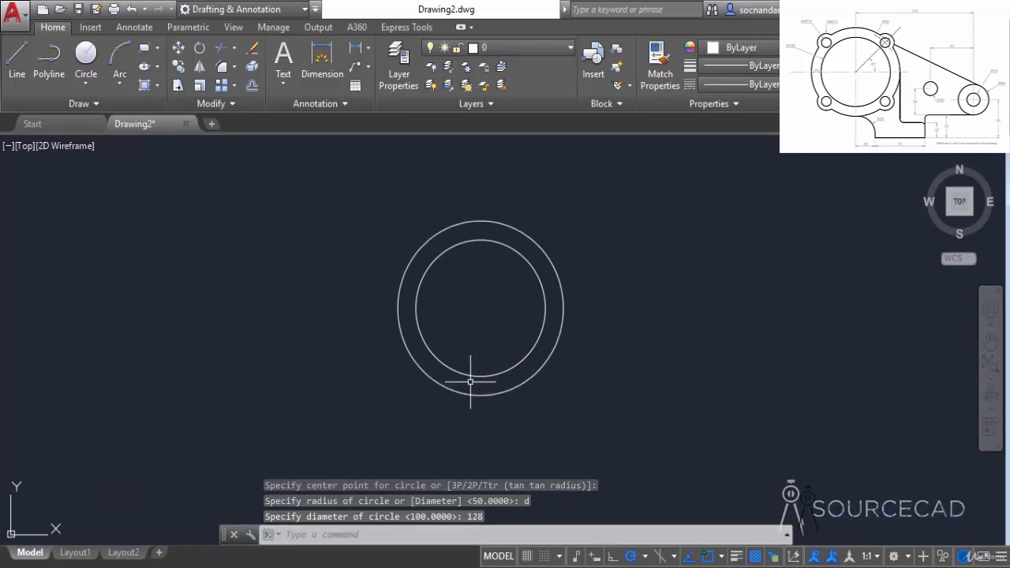
Step: Draw a third concentric circle of radius 60 at the same centre point
left_click(86, 55)
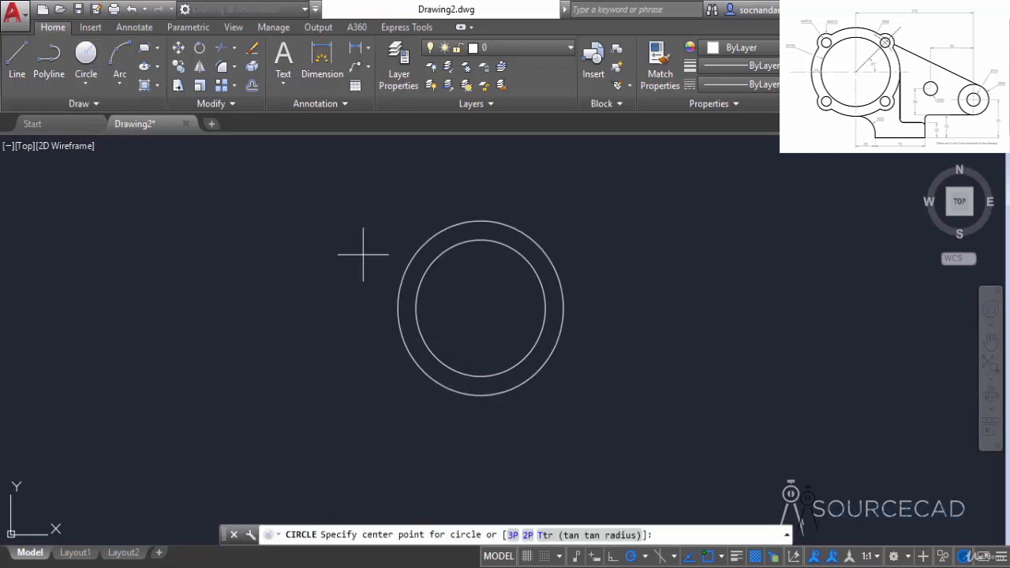
left_click(480, 308)
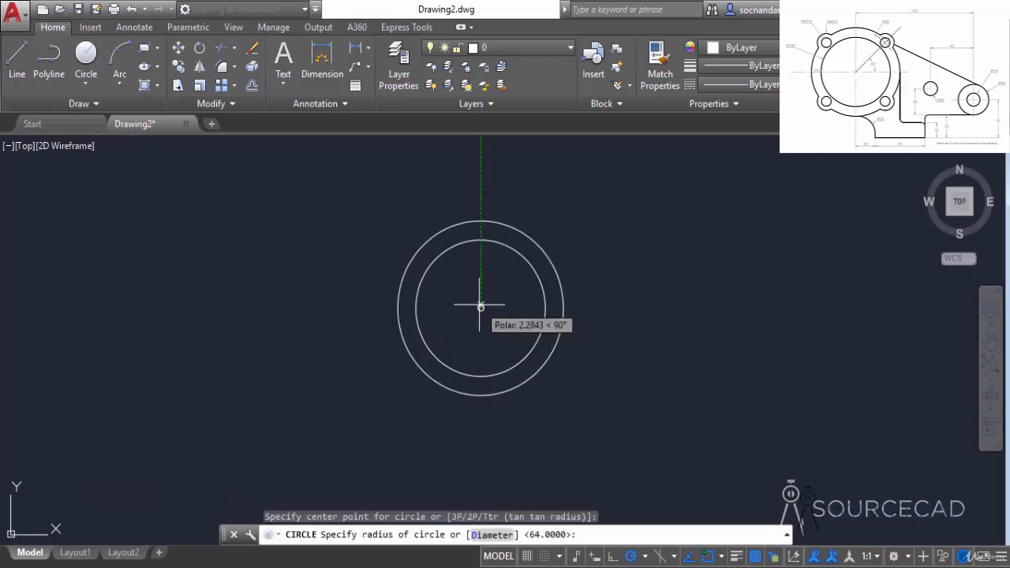
type("60")
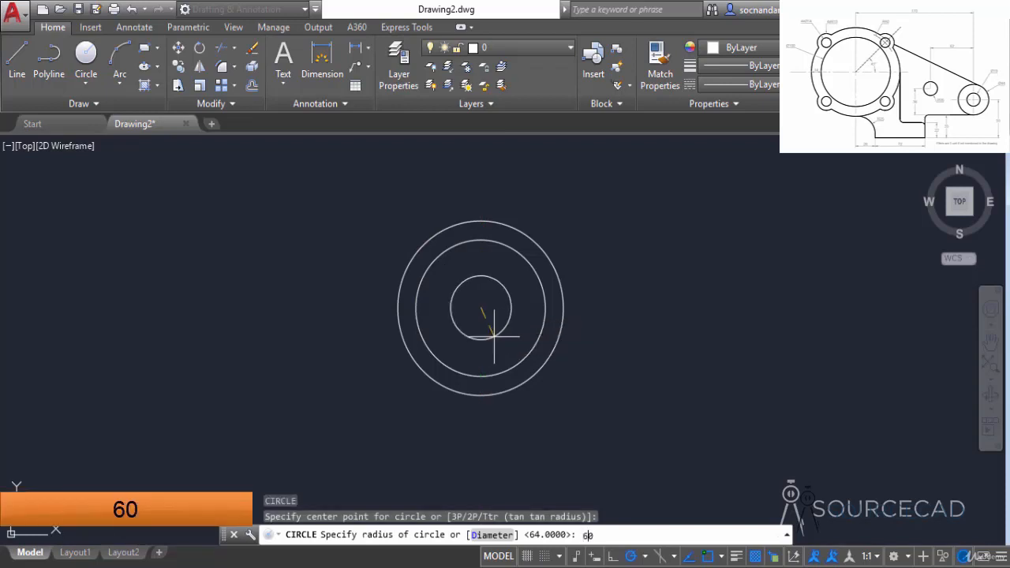
key("Return")
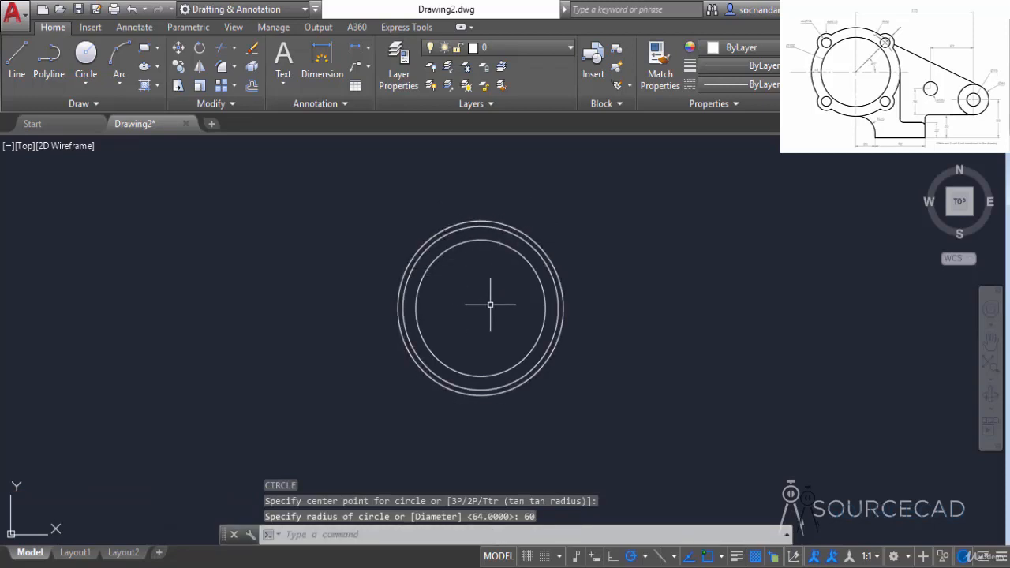
Step: Draw a construction line at 45° from the circles' centre, ending outside the outermost circle
left_click(17, 59)
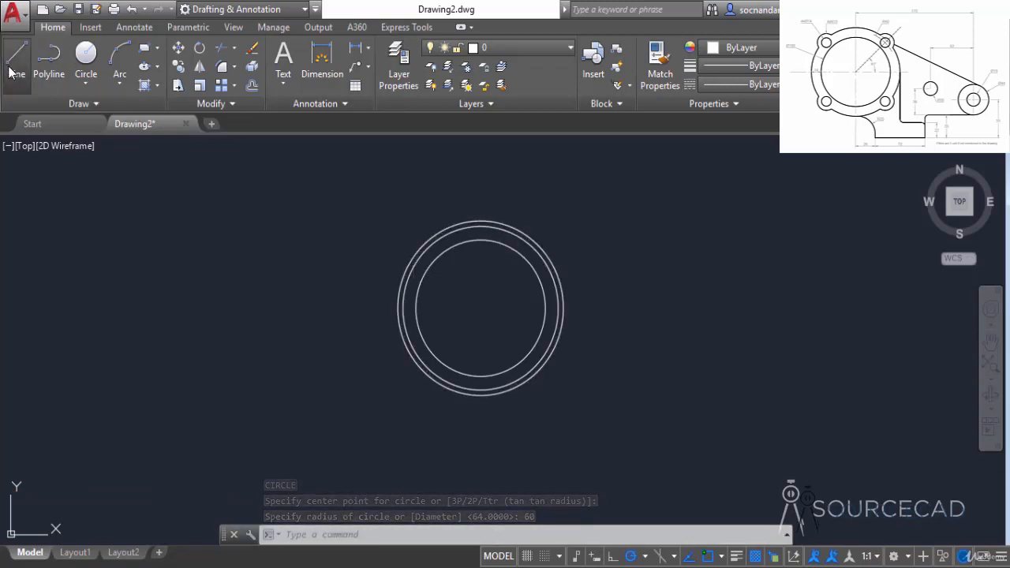
left_click(478, 304)
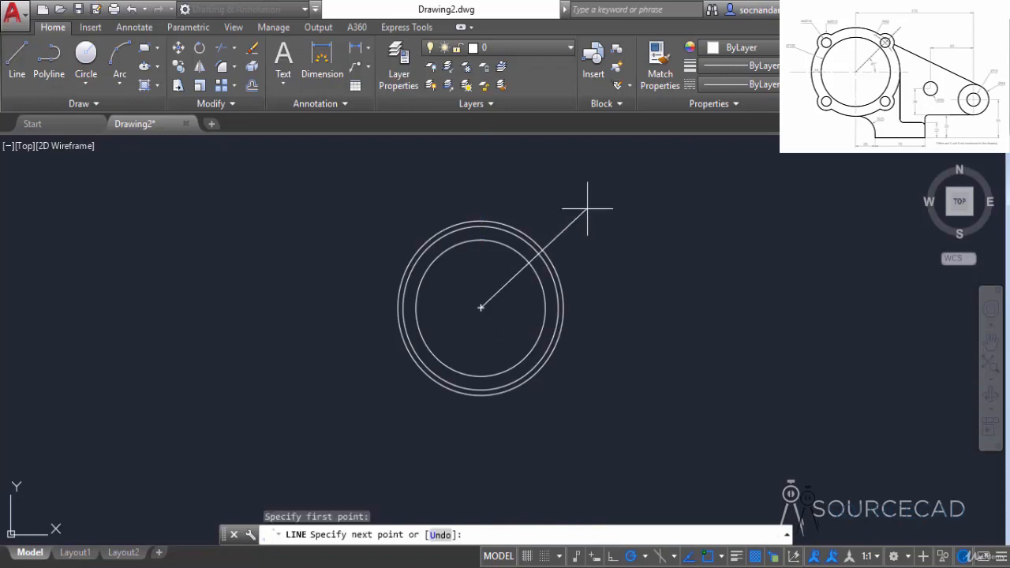
type("<")
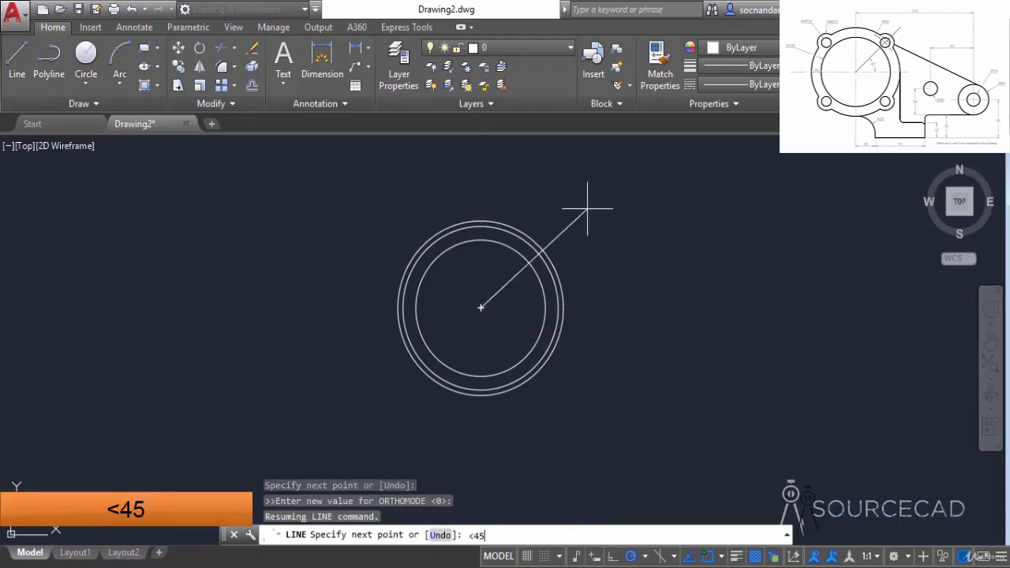
type("45")
key("Return")
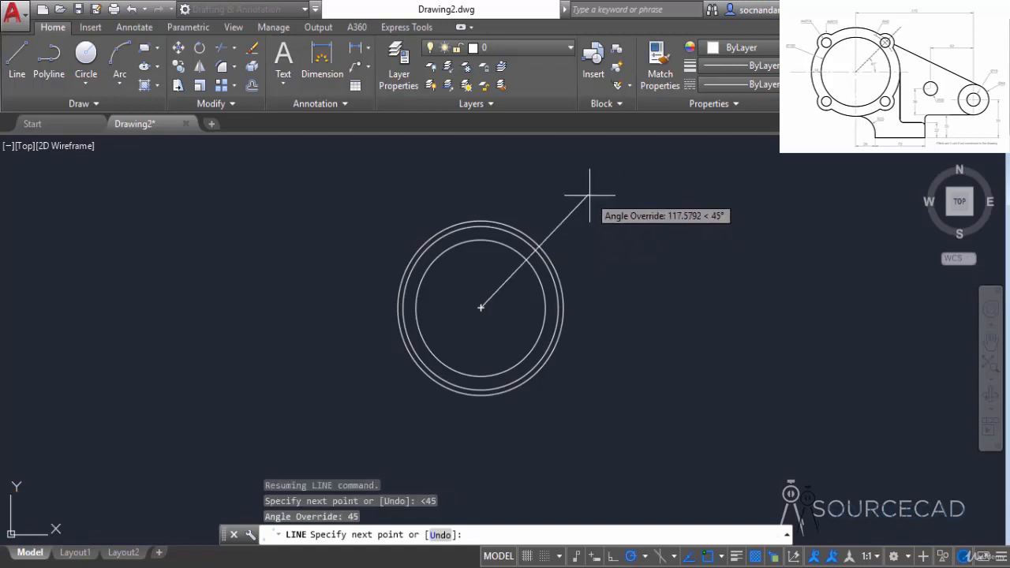
left_click(585, 197)
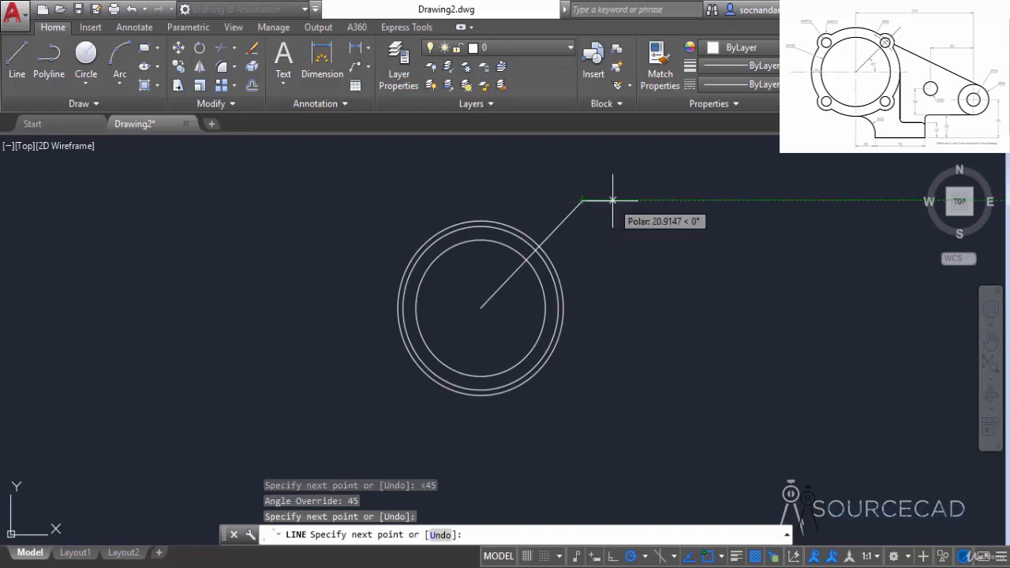
key("Return")
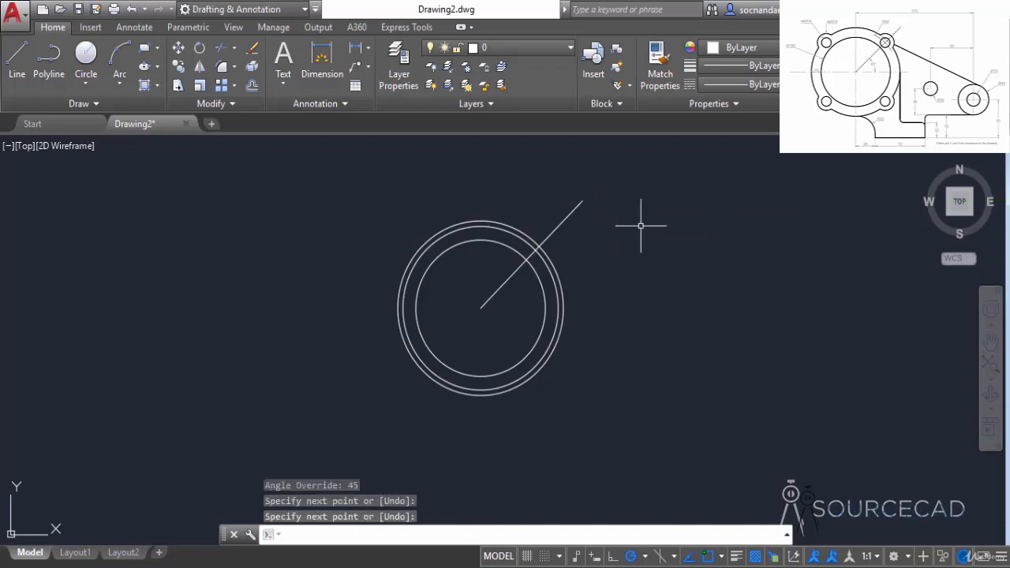
Step: Draw a circle of radius 7 centred where the 45° line intersects the radius 60 circle
left_click(86, 56)
scroll(528, 249, "up", 6)
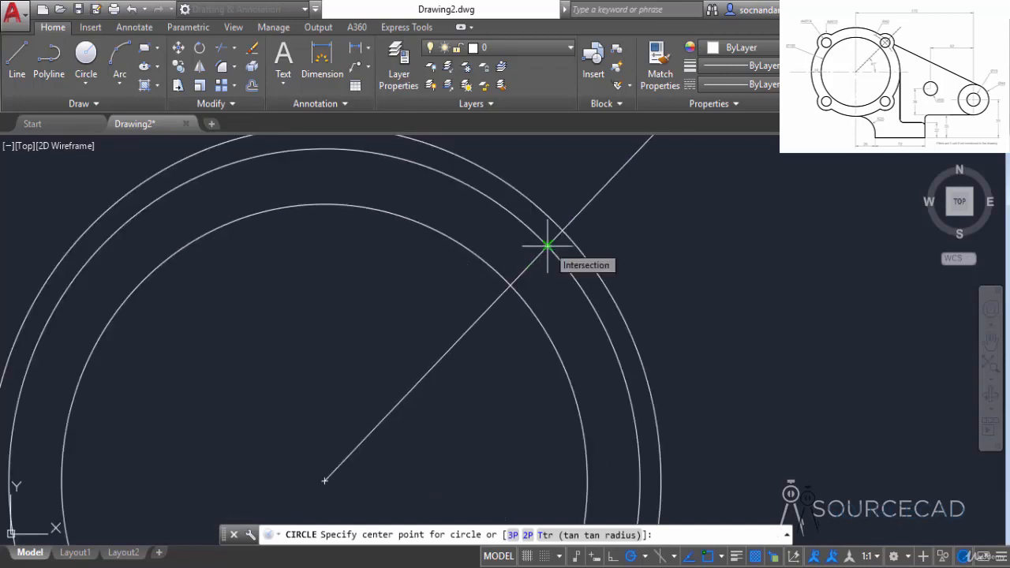
left_click(547, 246)
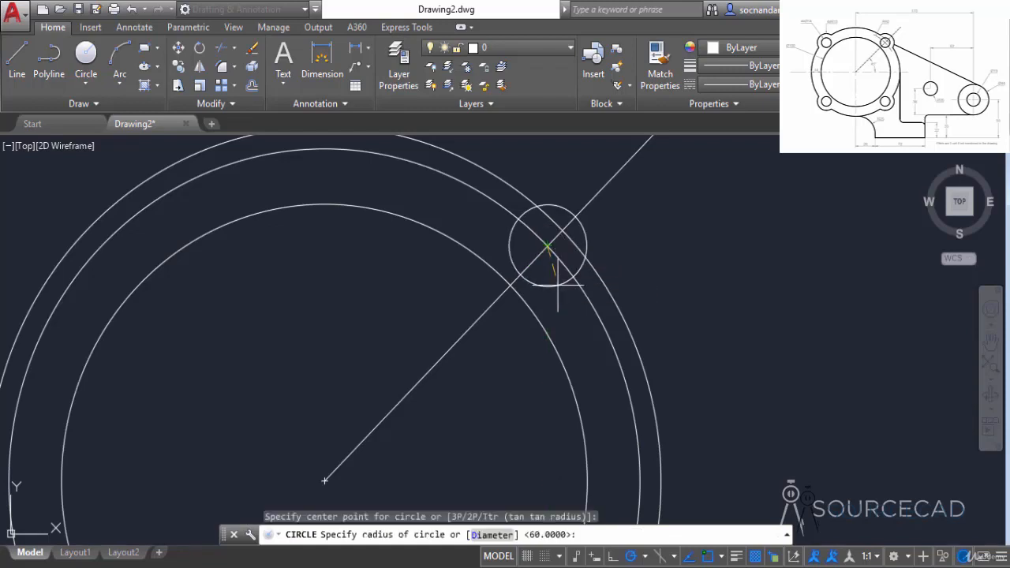
type("7")
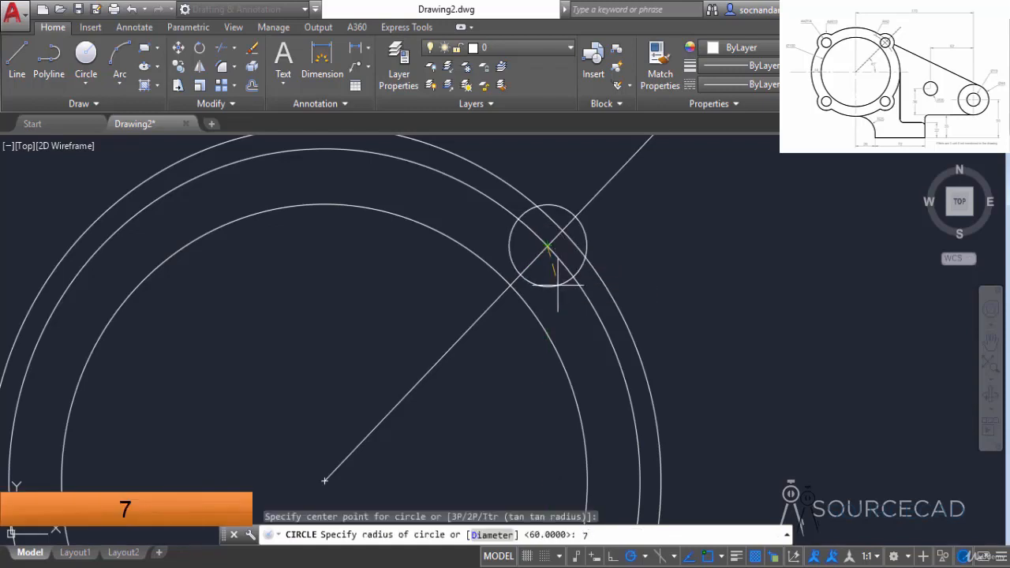
key("Return")
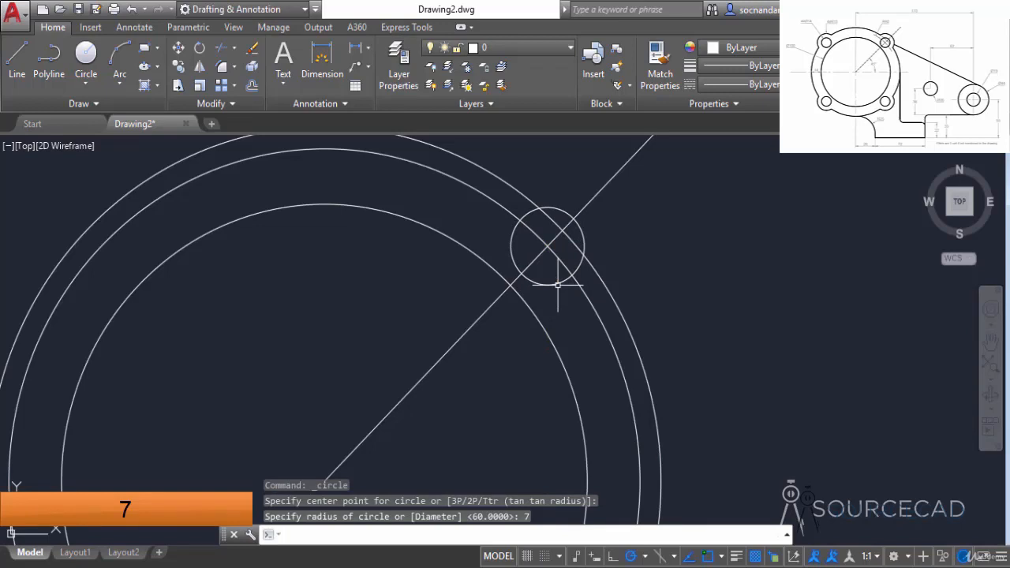
Step: Draw a circle of radius 13 concentric with the small radius 7 circle
key("Return")
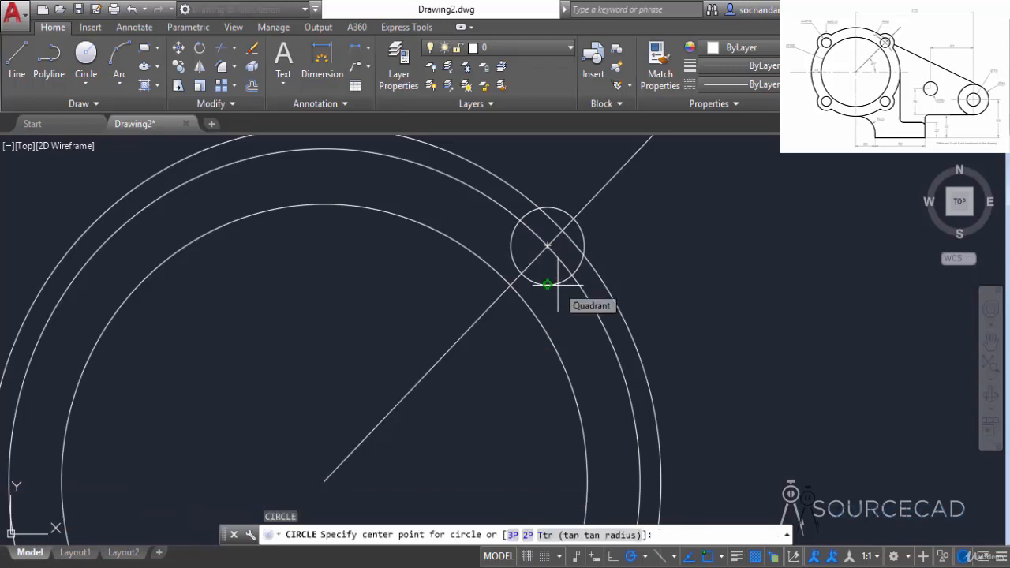
left_click(547, 246)
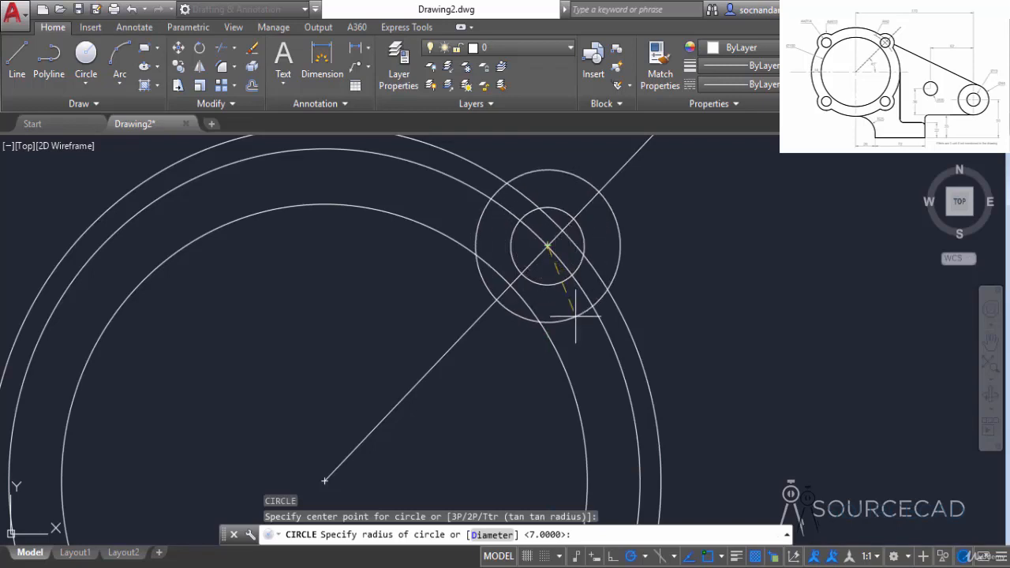
type("13")
key("Return")
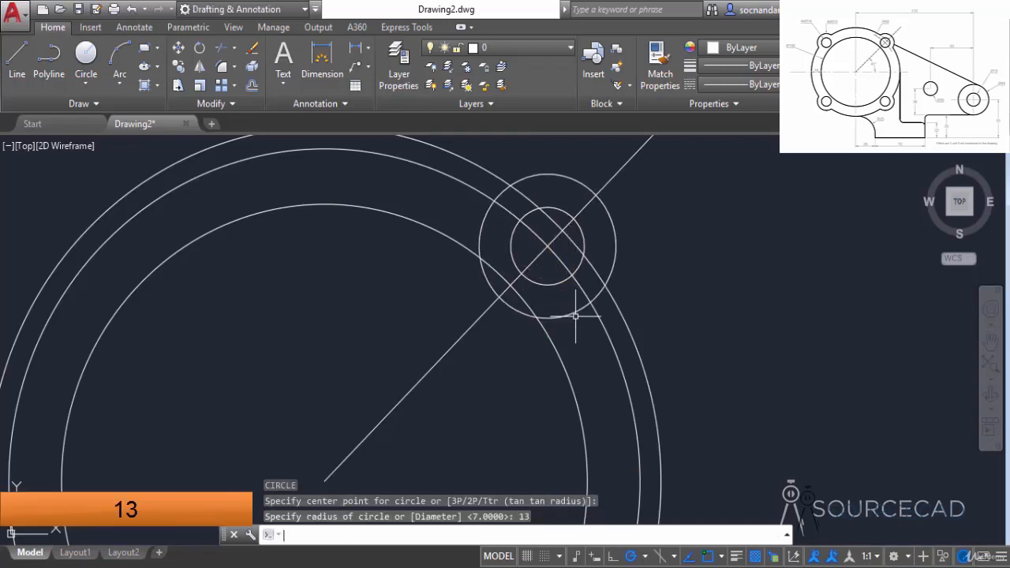
Step: Erase the 45° construction line
scroll(575, 317, "down", 4)
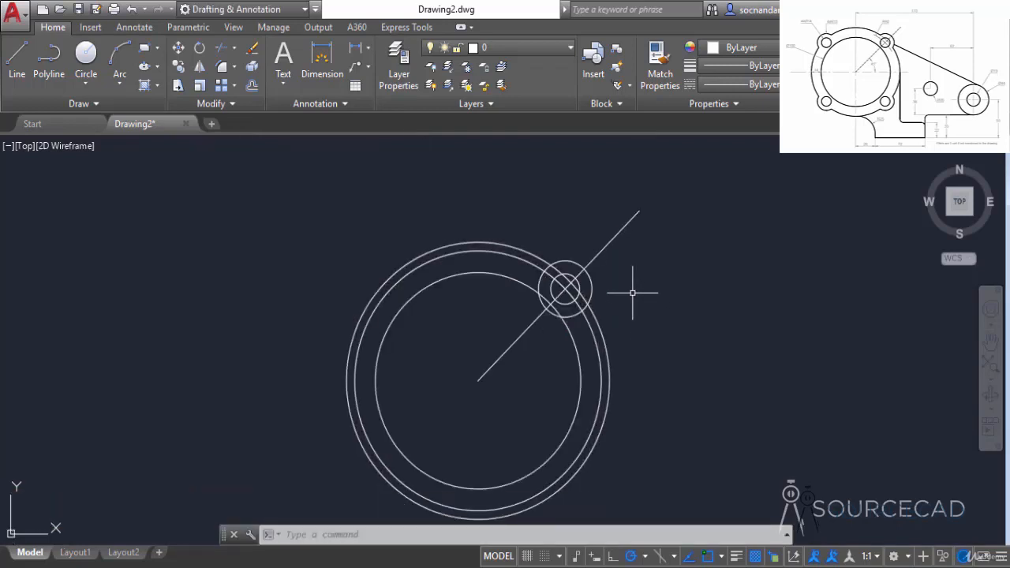
left_click(638, 217)
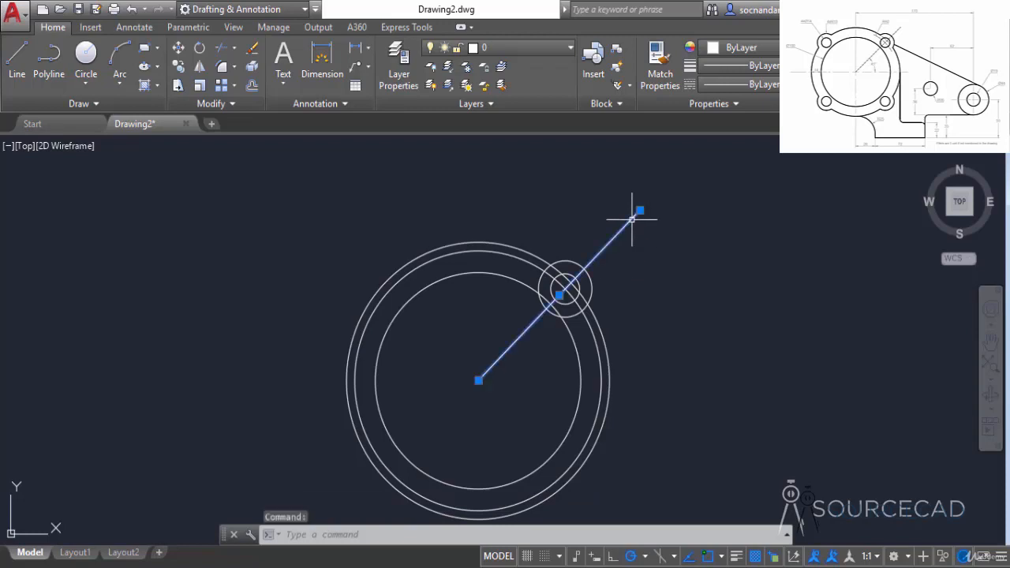
right_click(553, 190)
left_click(594, 283)
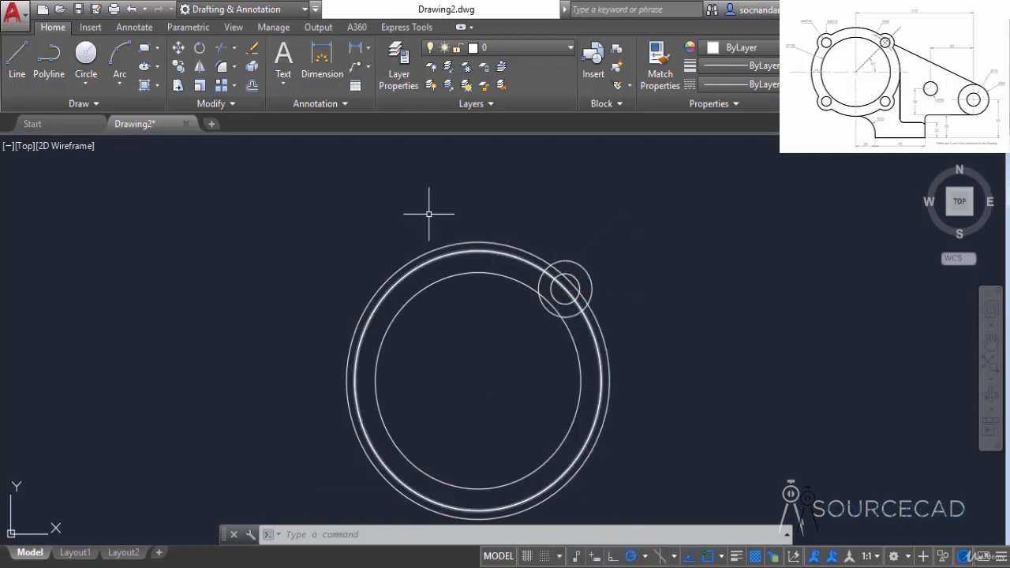
Step: Draw connected construction lines from the large circles' centre, 170 horizontally to the right and 40 vertically down
left_click(22, 63)
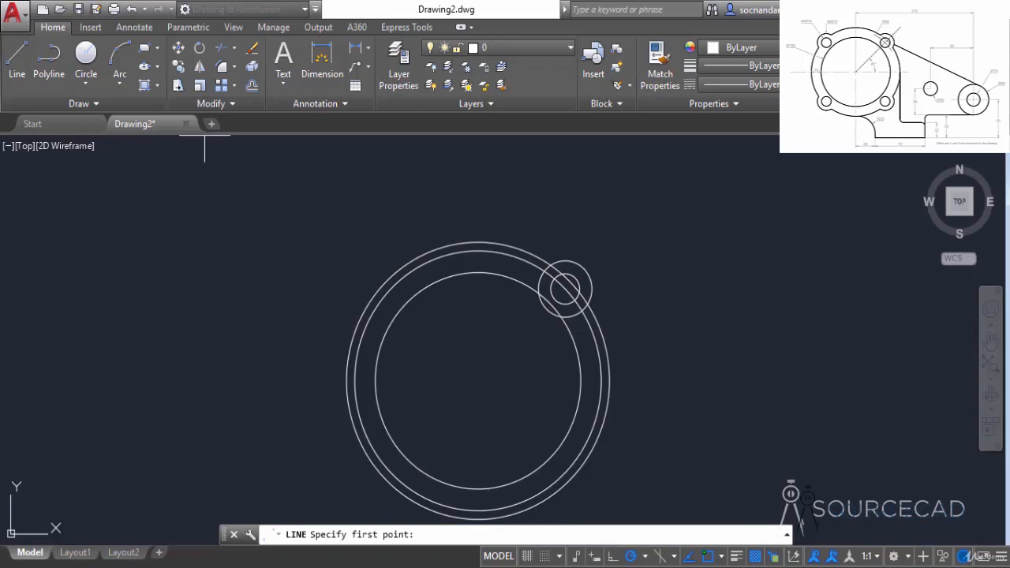
left_click(478, 381)
scroll(672, 374, "down", 2)
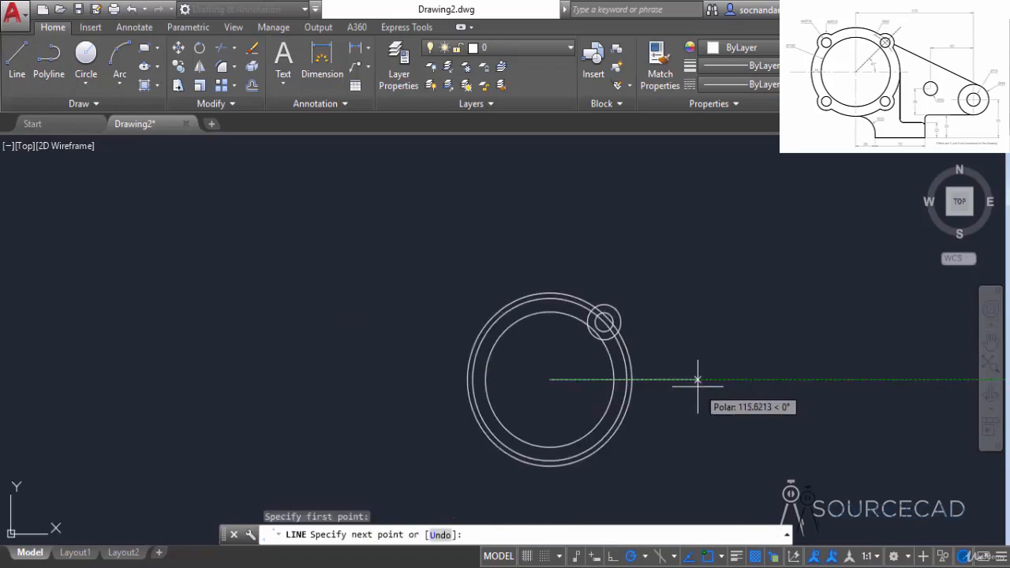
middle_click_drag(700, 384, 517, 352)
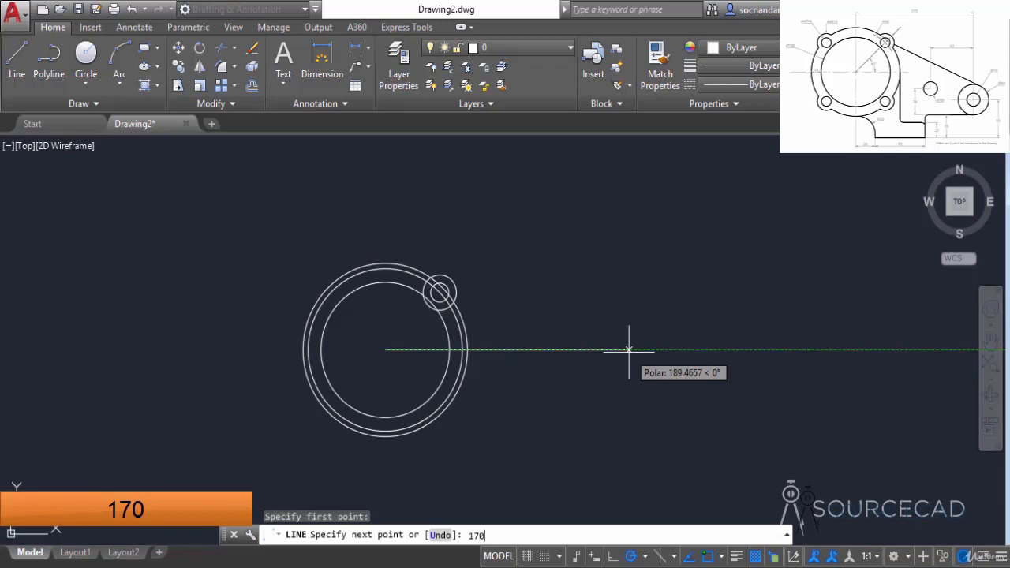
key("Return")
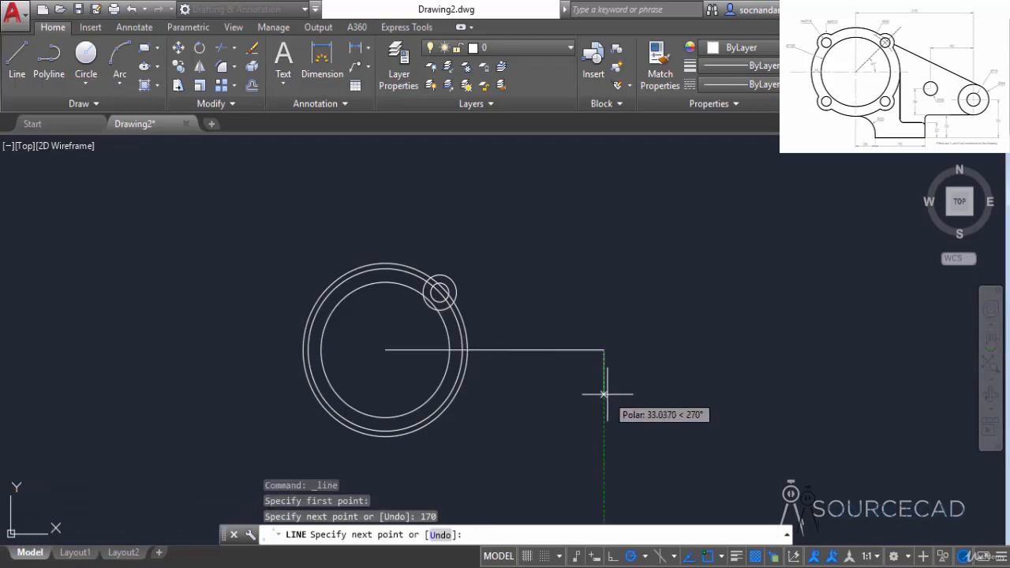
type("40")
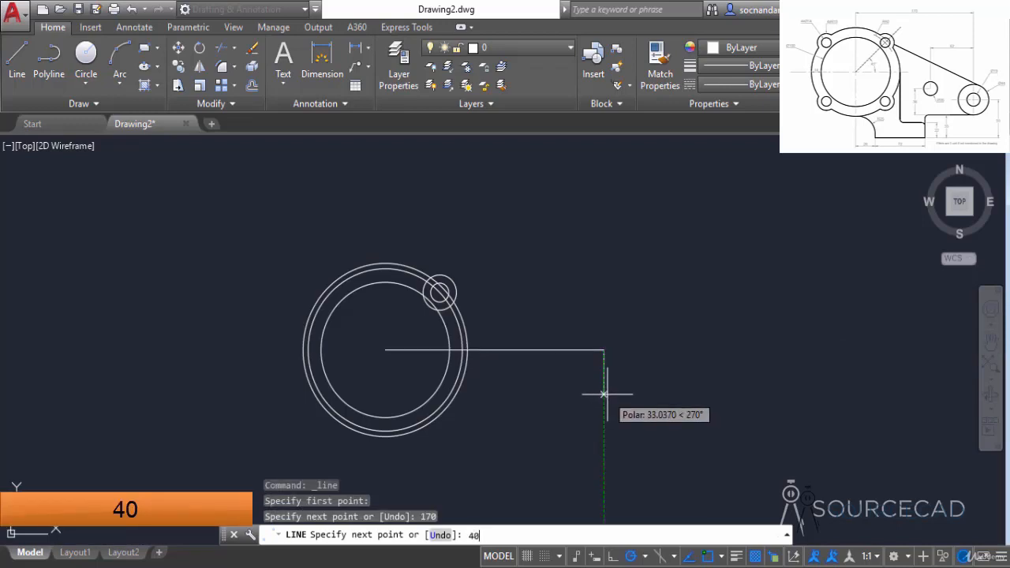
key("Return")
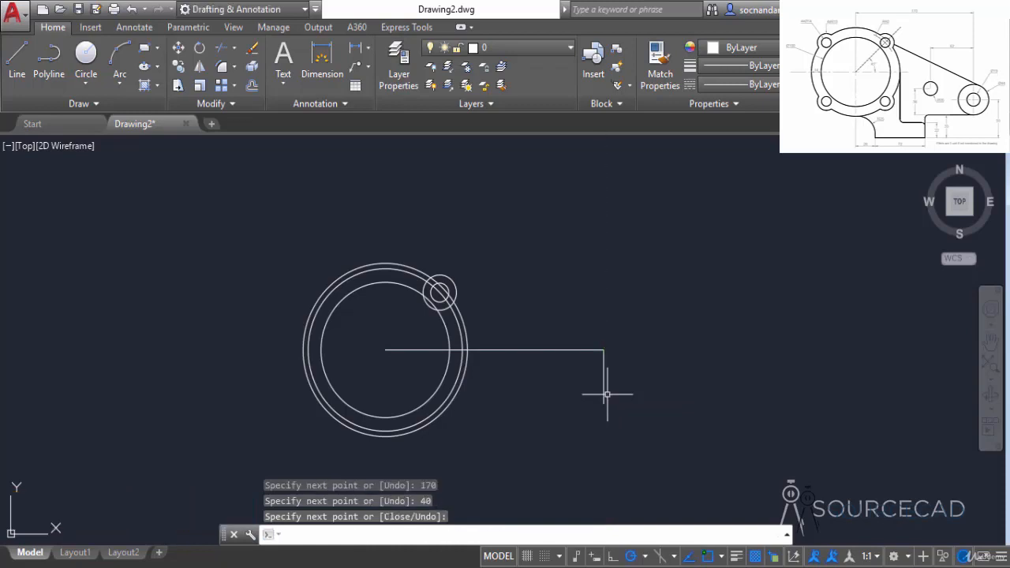
key("Return")
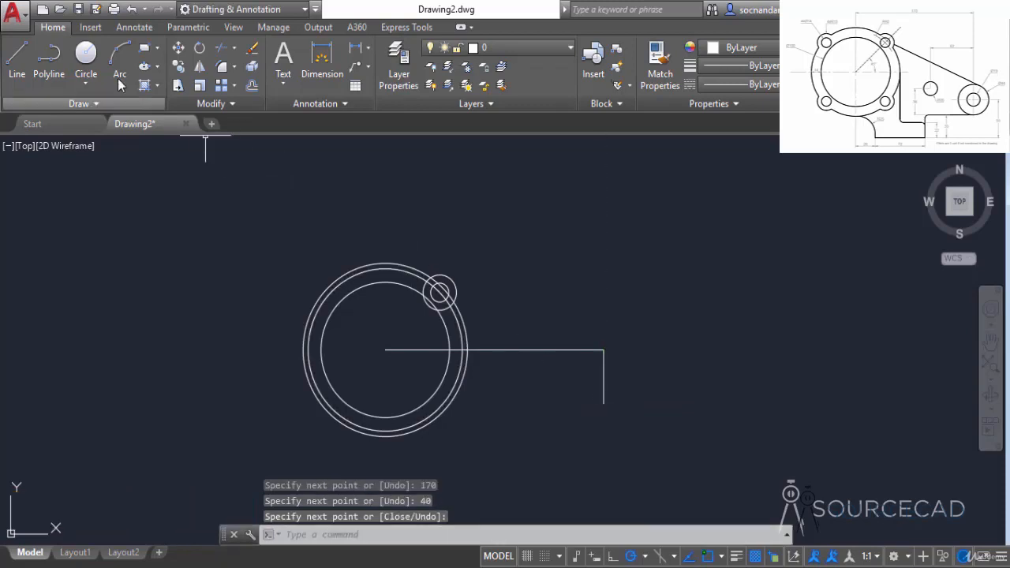
Step: Draw a circle of diameter 19 centred on the lower end of the vertical construction line
left_click(86, 55)
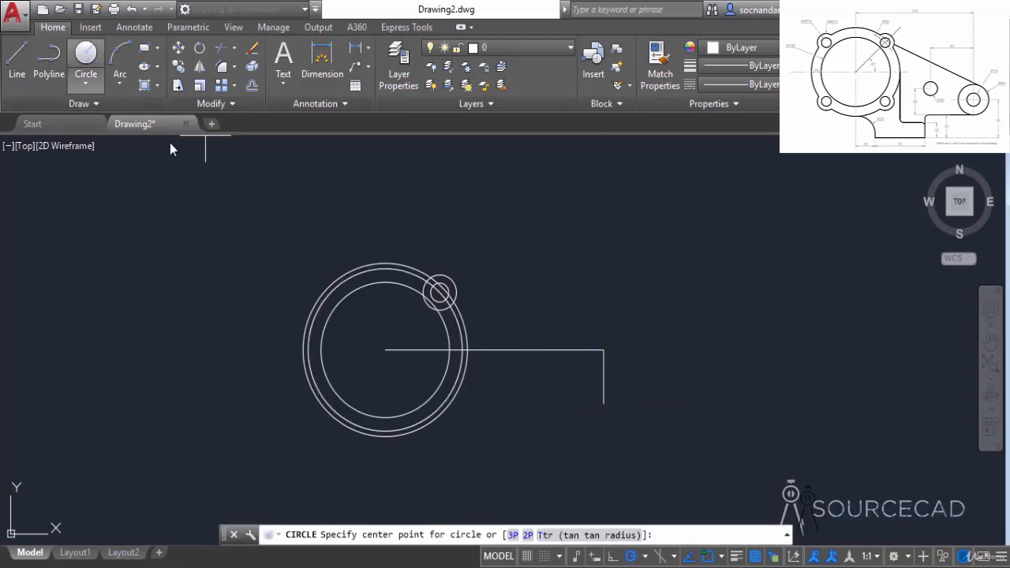
left_click(604, 403)
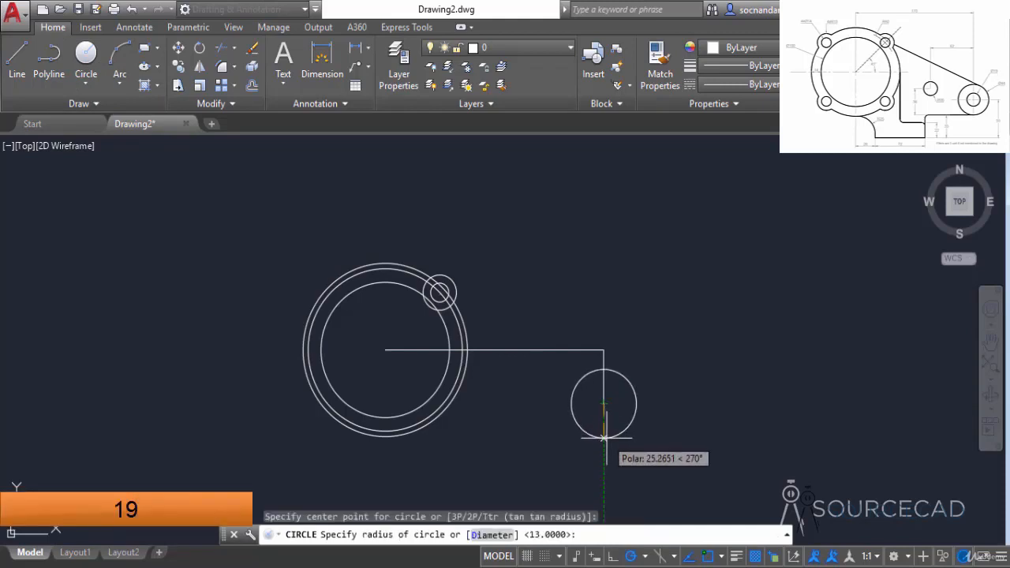
type("d")
key("Return")
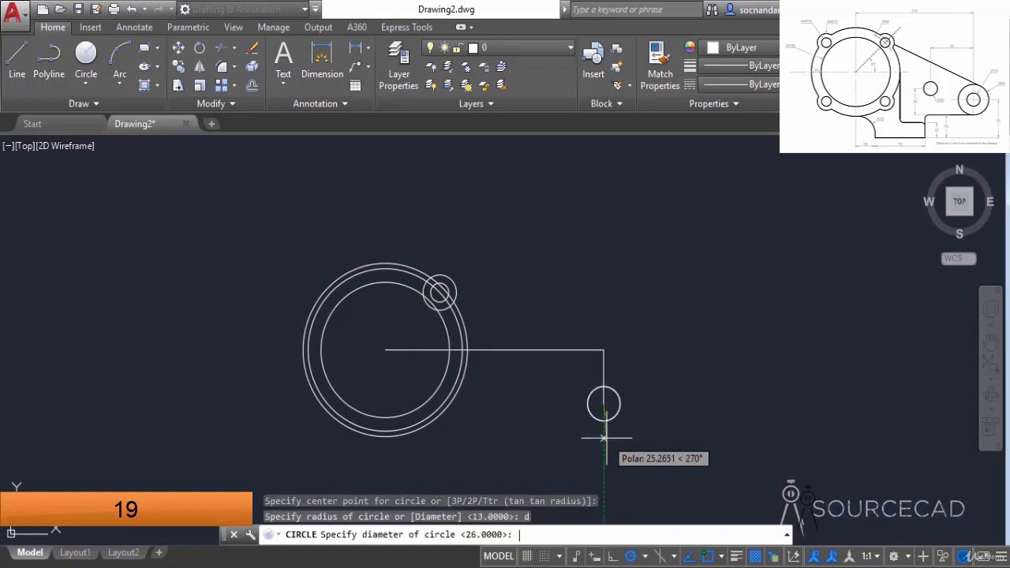
type("19")
key("Return")
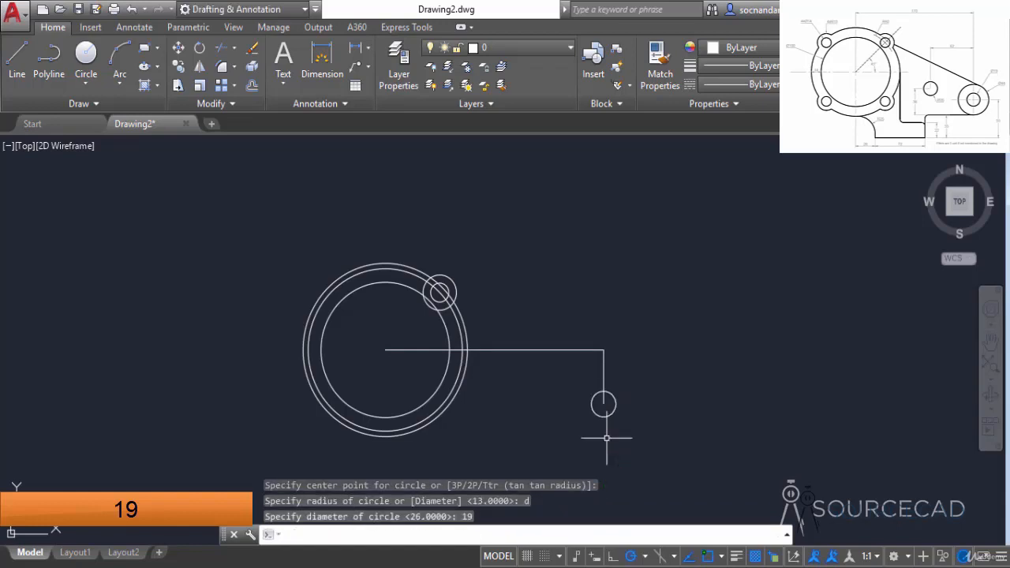
Step: Draw a circle of radius 22 concentric with the diameter 19 circle
key("Return")
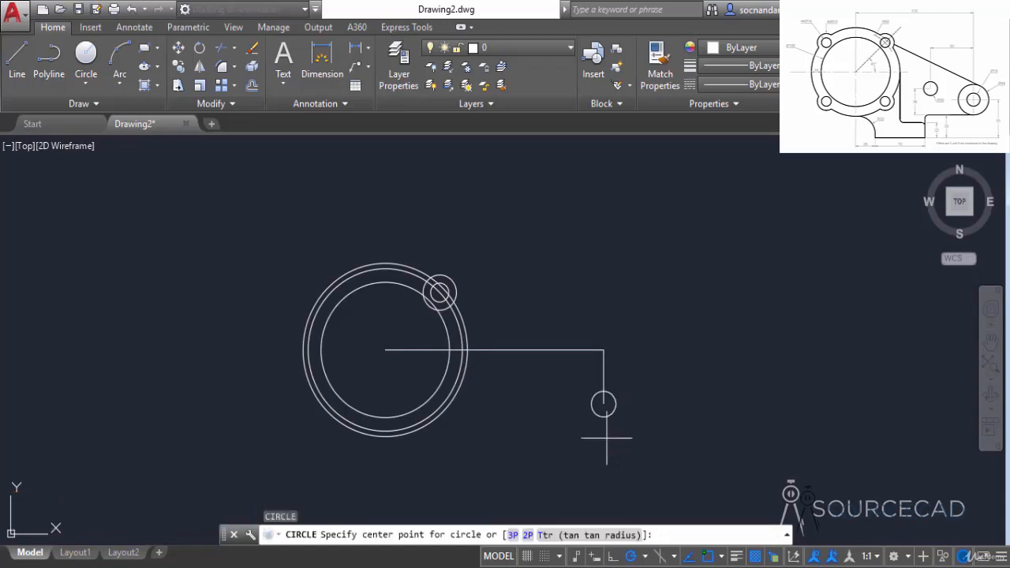
left_click(603, 404)
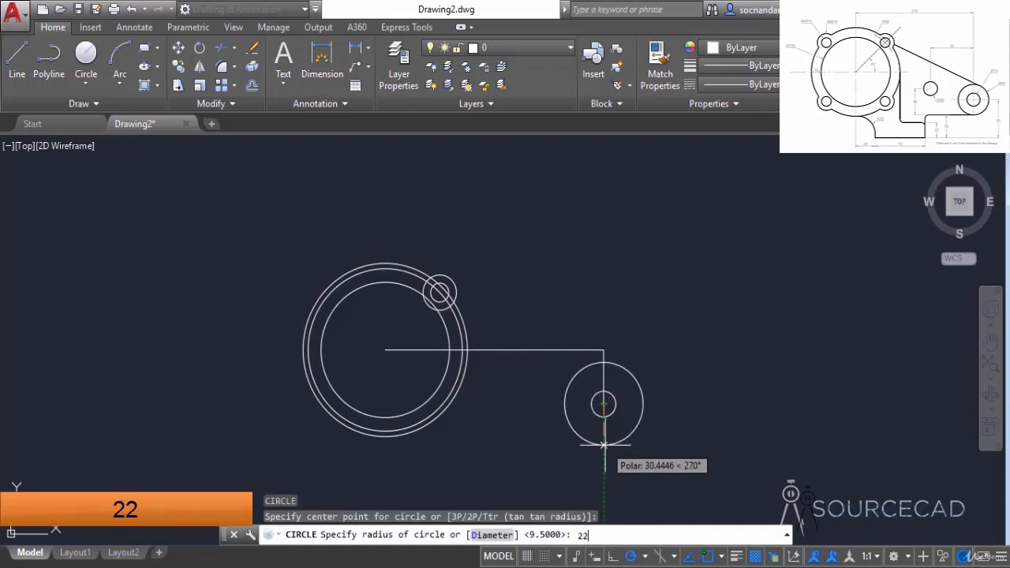
key("Return")
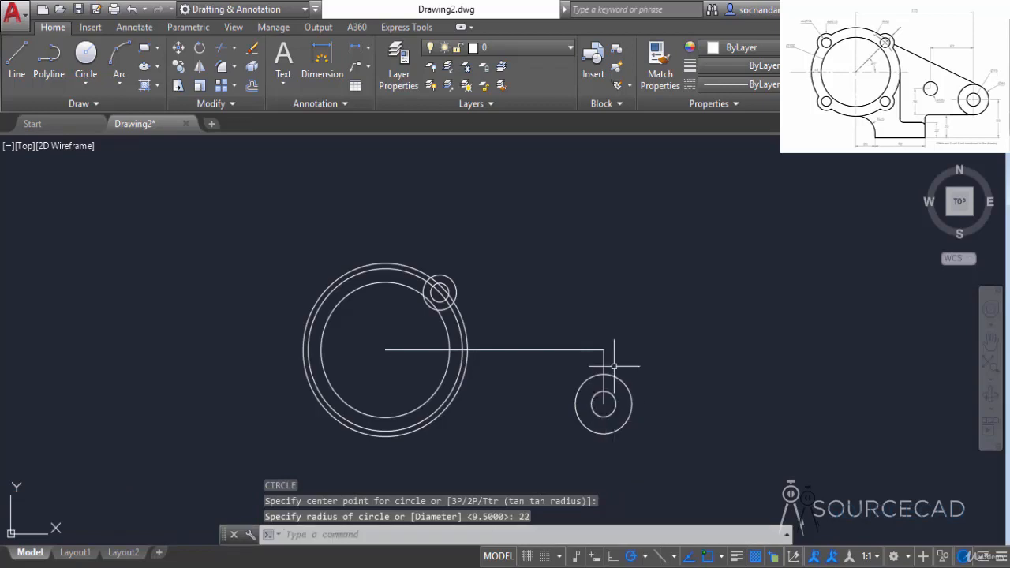
Step: Erase the horizontal and vertical construction lines between the large circles and the diameter 19 circle
left_click(611, 362)
left_click(571, 307)
right_click(574, 288)
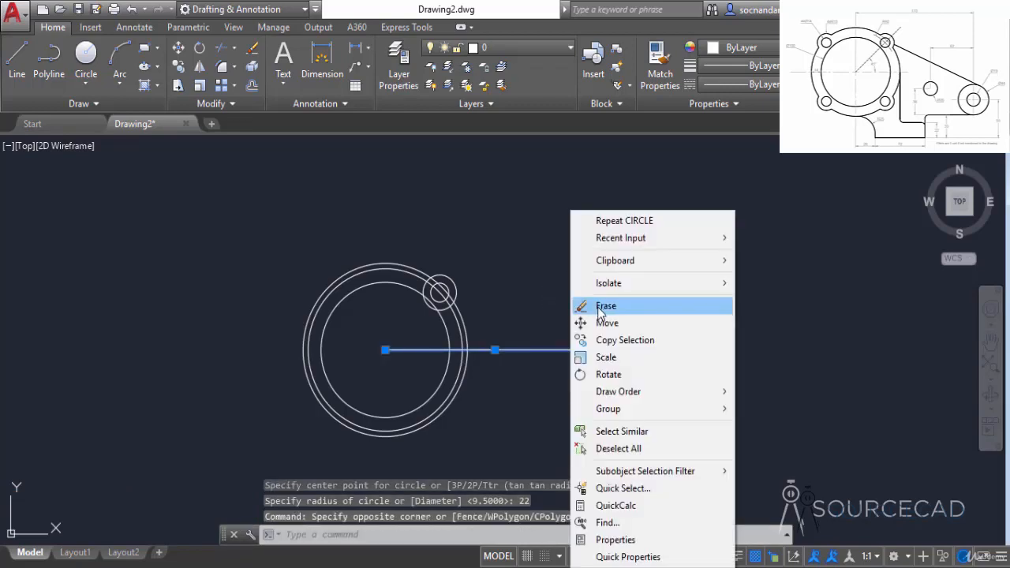
left_click(598, 308)
Step: Draw connected construction lines from the diameter 19 circle's centre, 62 horizontally to the left and 16 vertically up
middle_click_drag(548, 405, 590, 331)
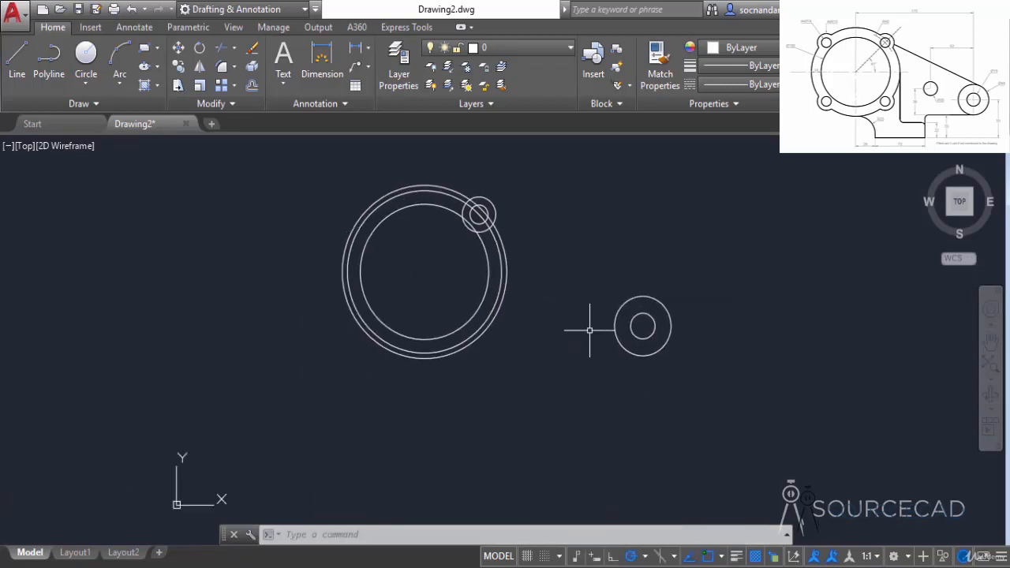
left_click(17, 57)
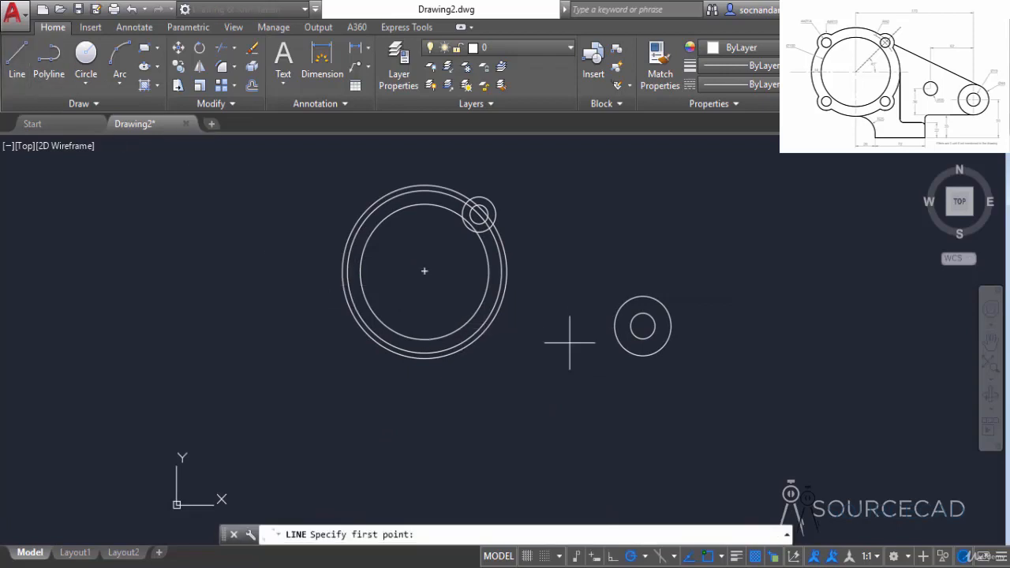
left_click(642, 325)
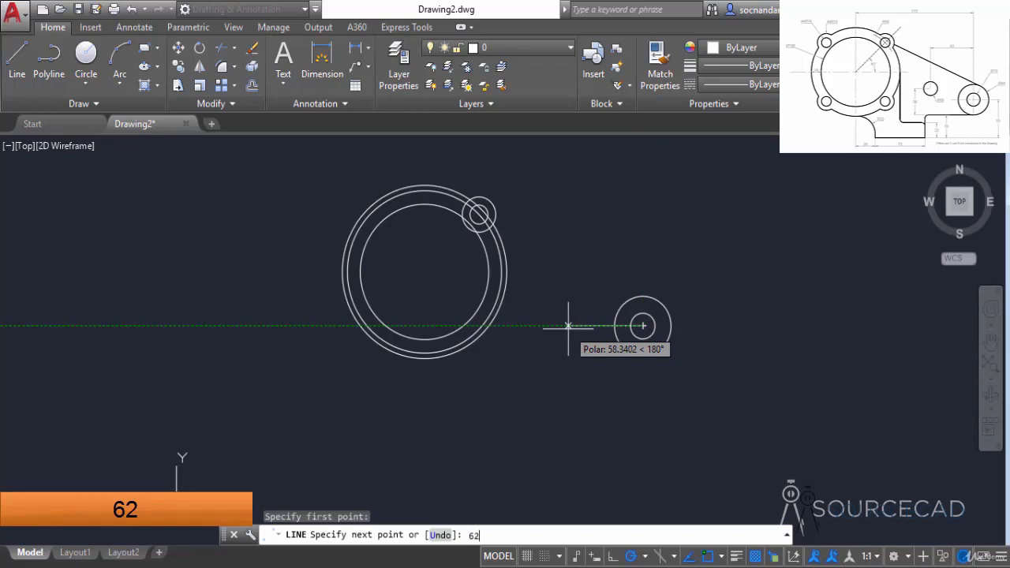
type("62")
key("Return")
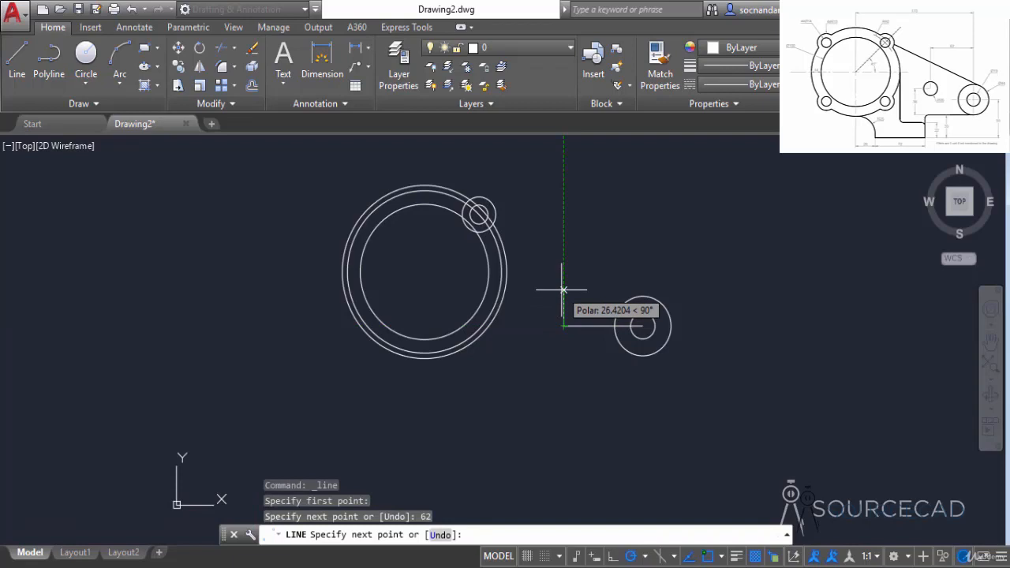
type("16")
key("Return")
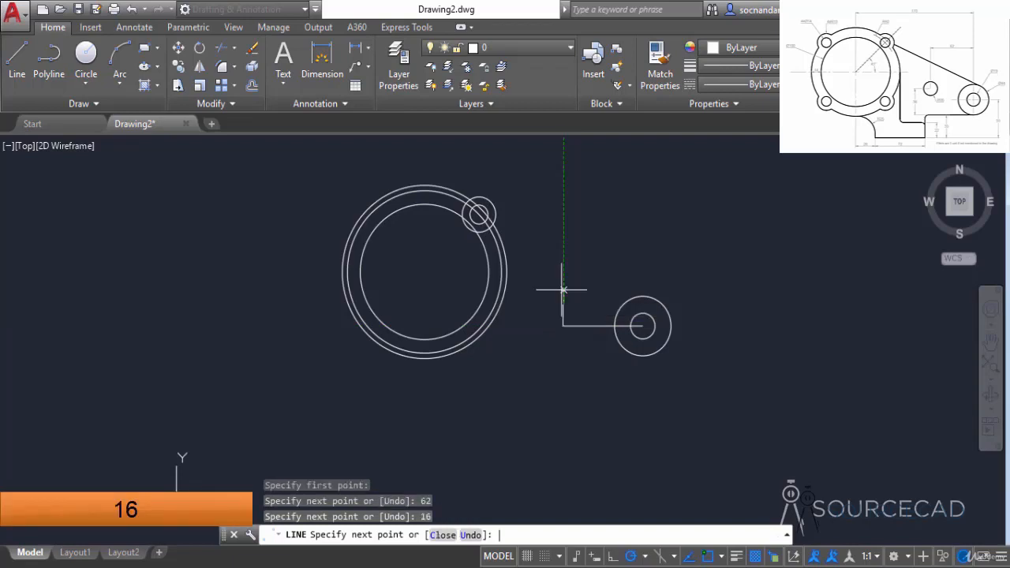
key("Return")
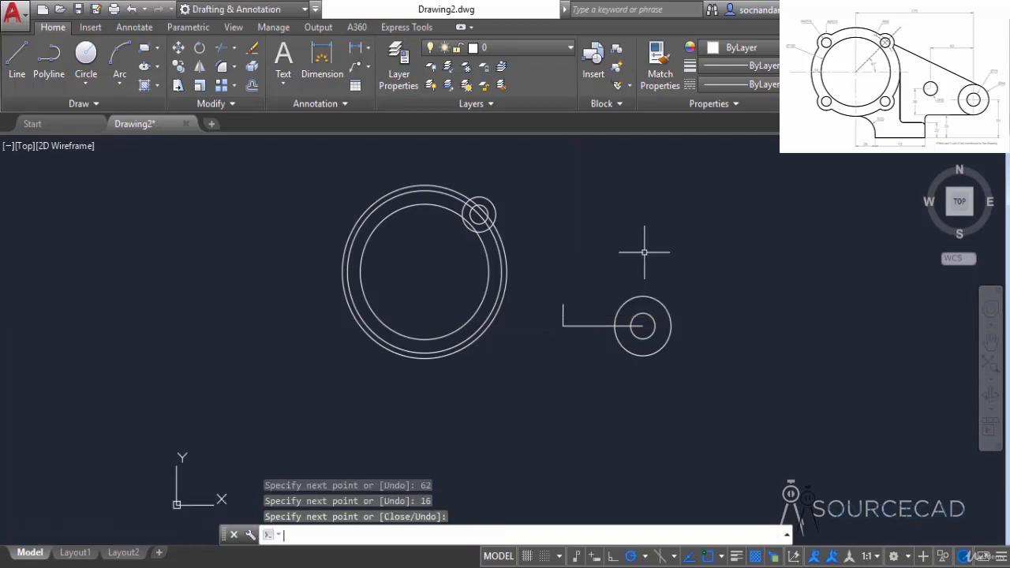
Step: Draw a circle of radius 10 centred on the upper end of the short vertical construction line
left_click(86, 67)
left_click(562, 304)
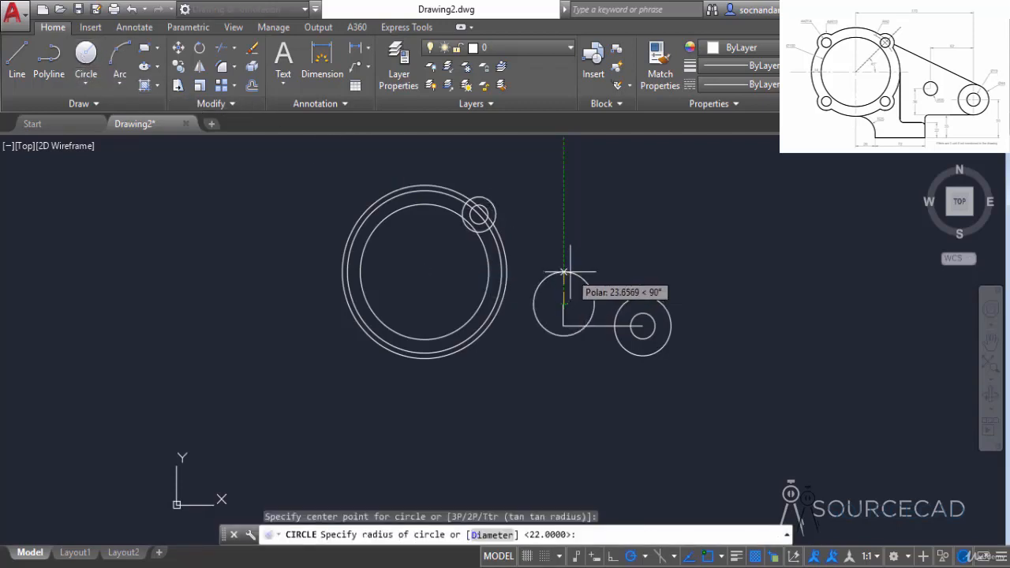
type("10")
key("Return")
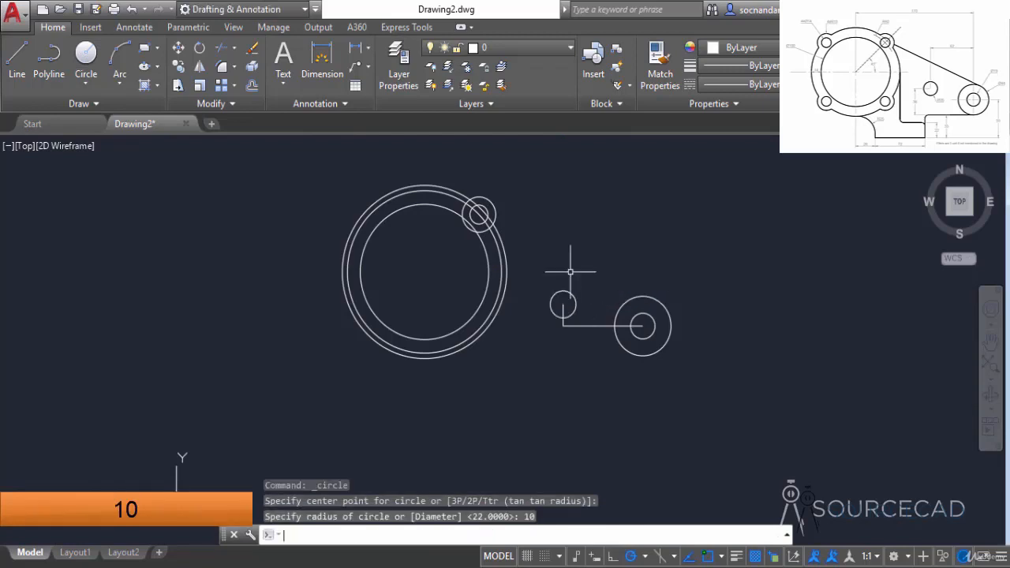
Step: Erase the two construction lines joining the radius 10 circle to the diameter 19 circle
scroll(572, 307, "up", 4)
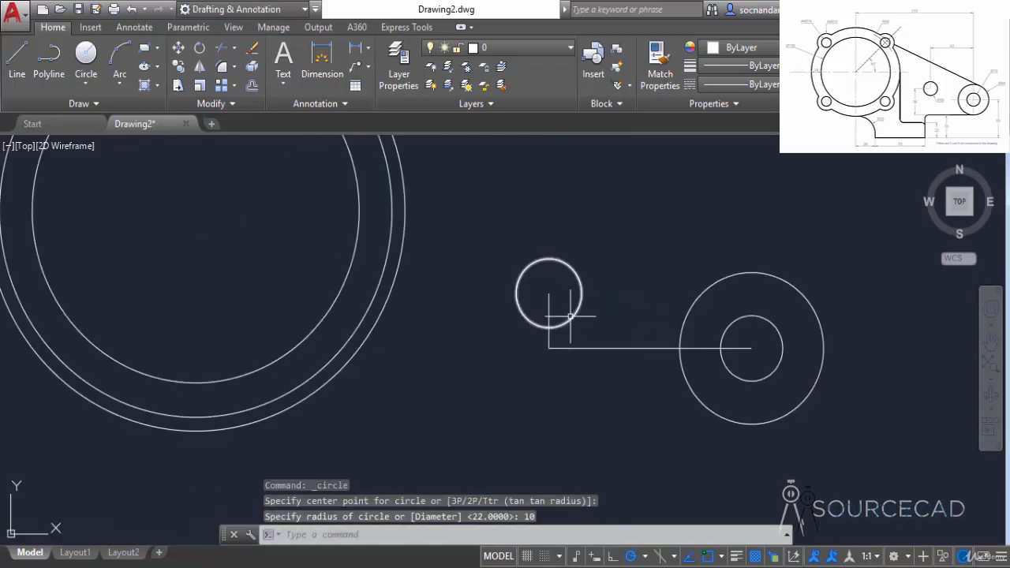
left_click(560, 369)
left_click(532, 348)
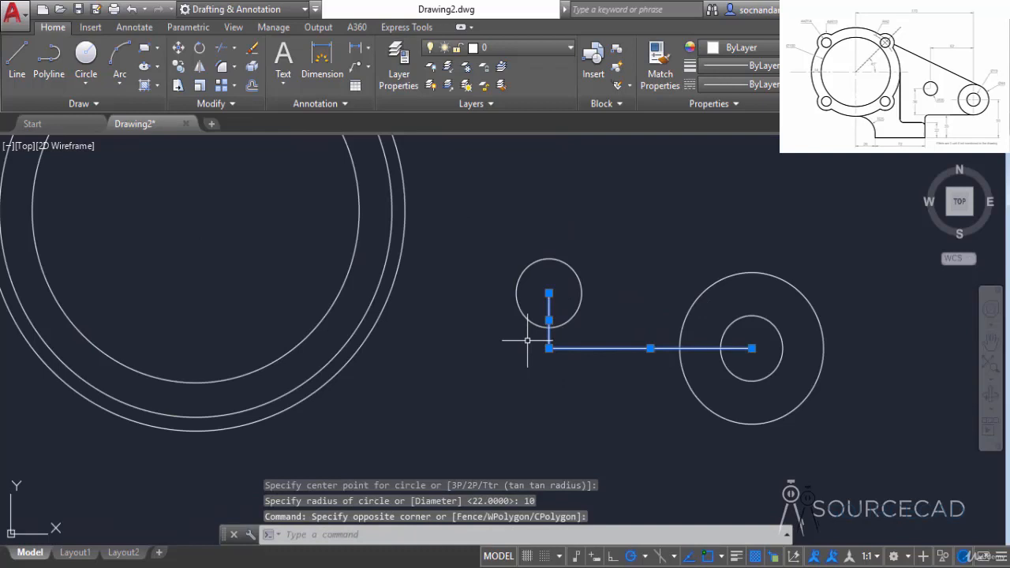
right_click(628, 241)
left_click(661, 303)
Step: Draw a line tangent to the top of the radius 22 circle and to the upper side of the middle large circle
scroll(659, 292, "down", 2)
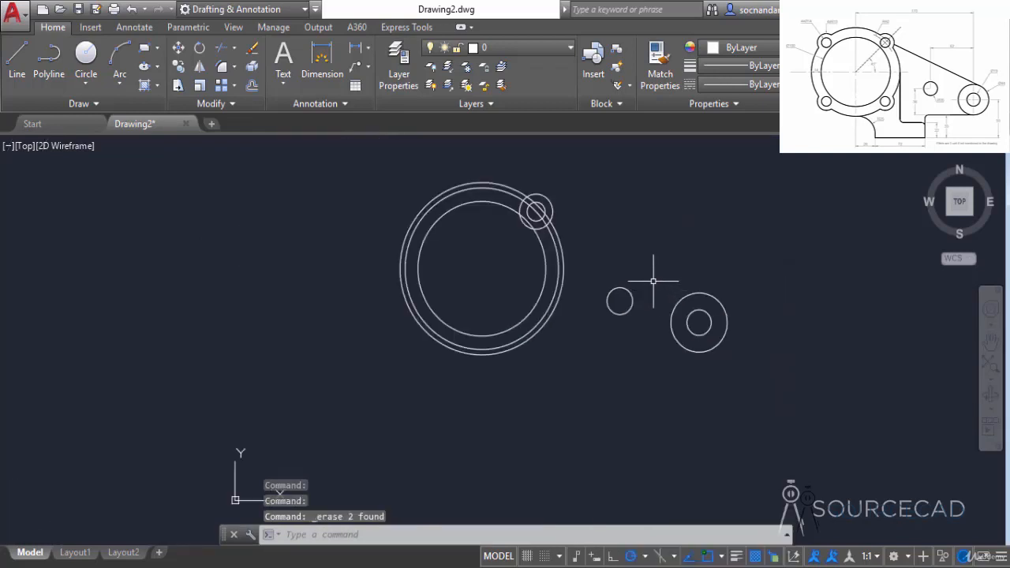
left_click(18, 59)
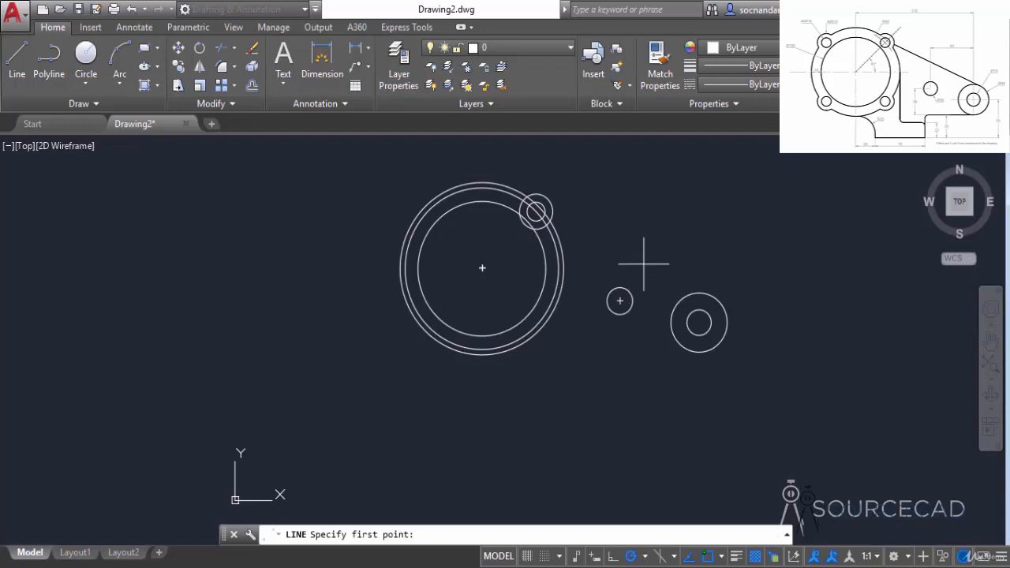
key("F8")
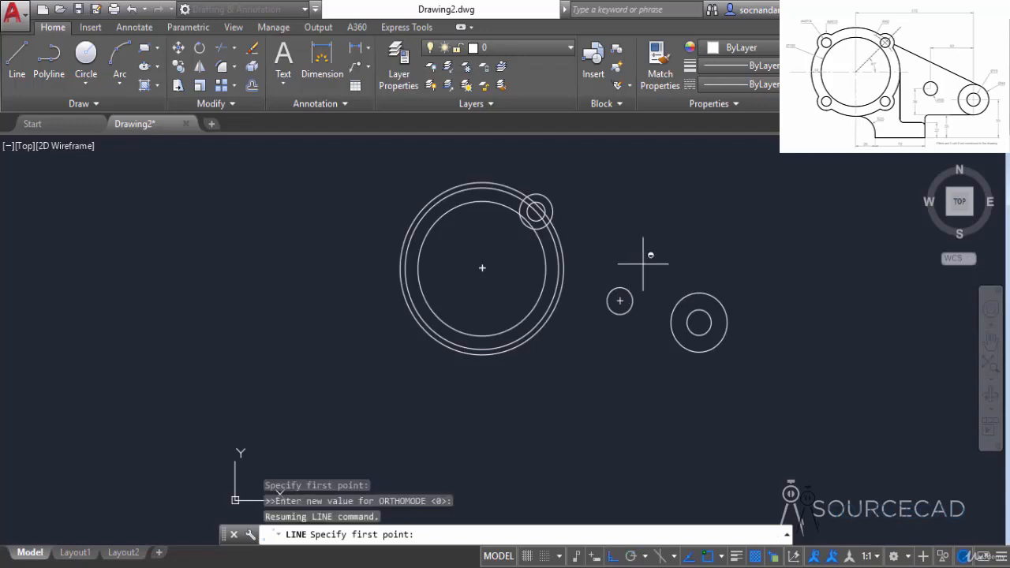
right_click(645, 270, "shift")
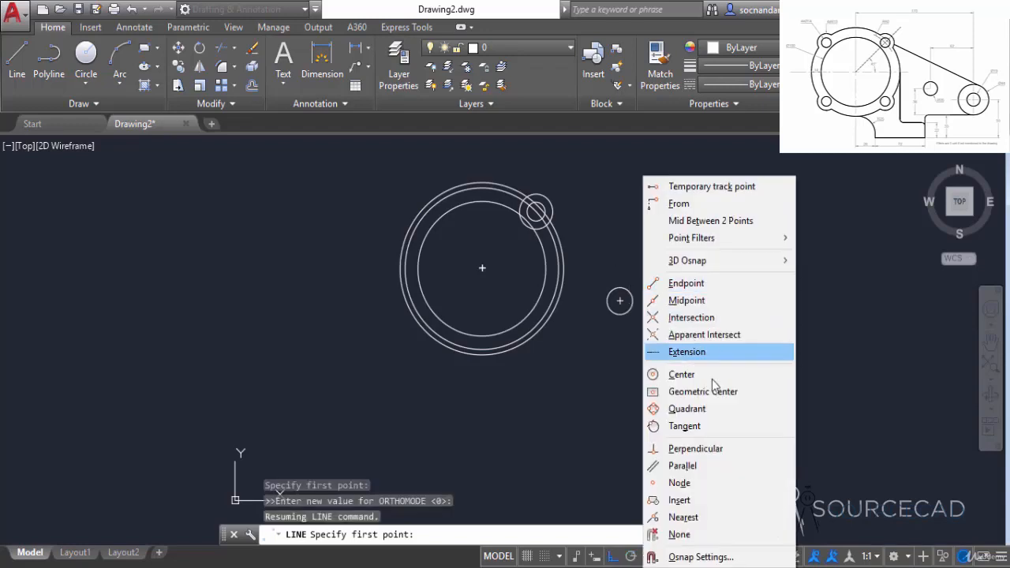
left_click(731, 427)
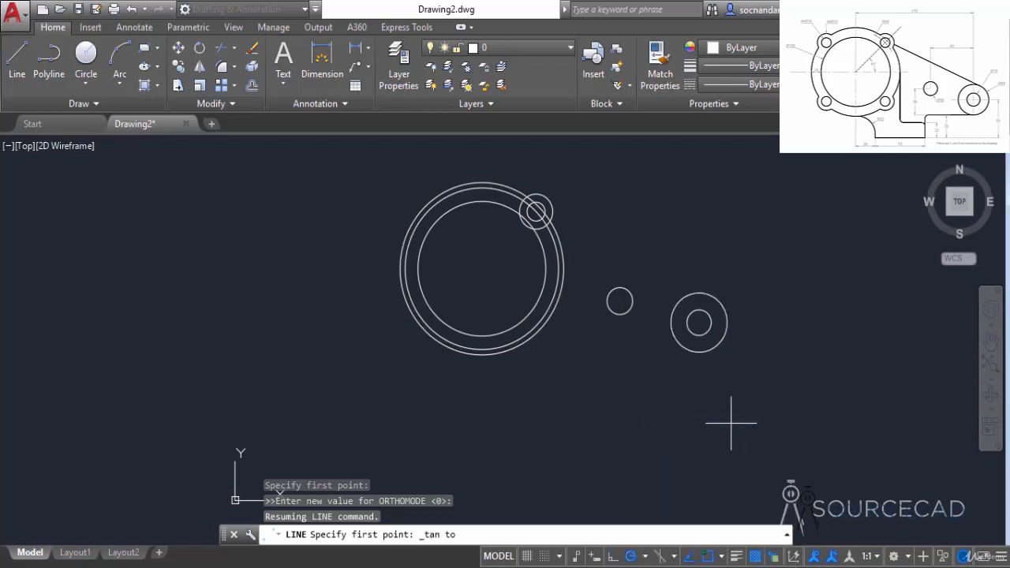
left_click(702, 296)
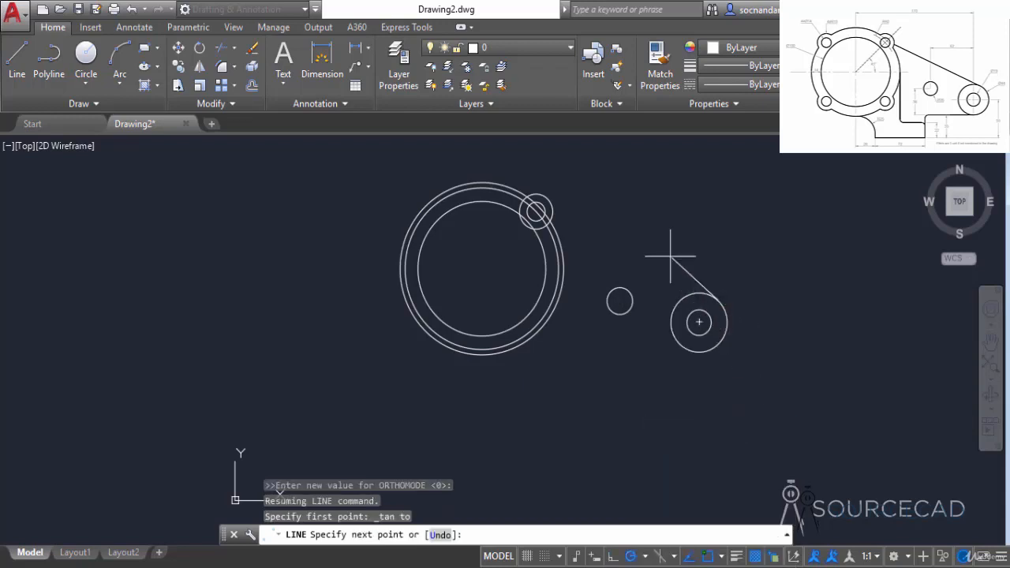
right_click(619, 214, "shift")
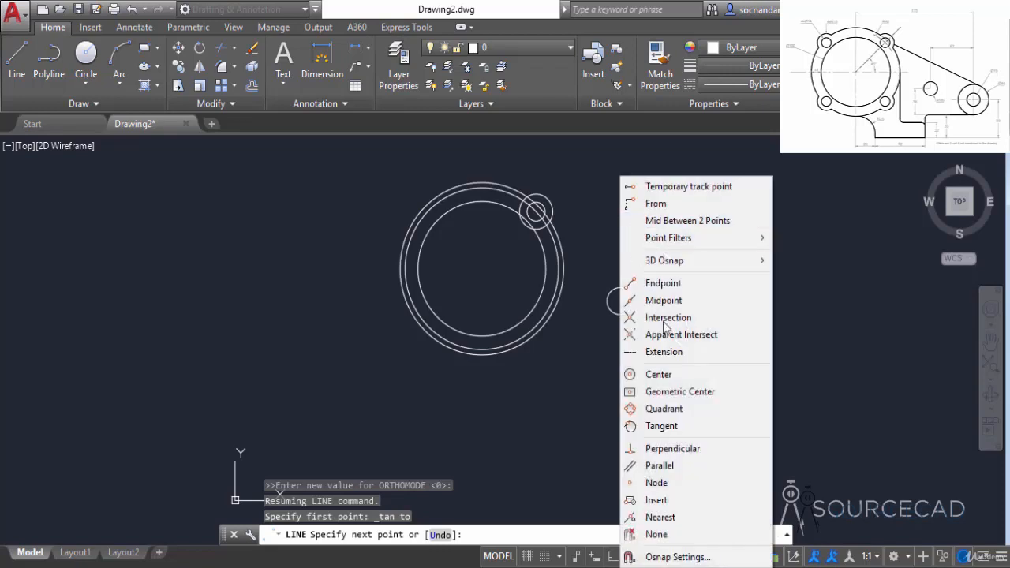
left_click(687, 426)
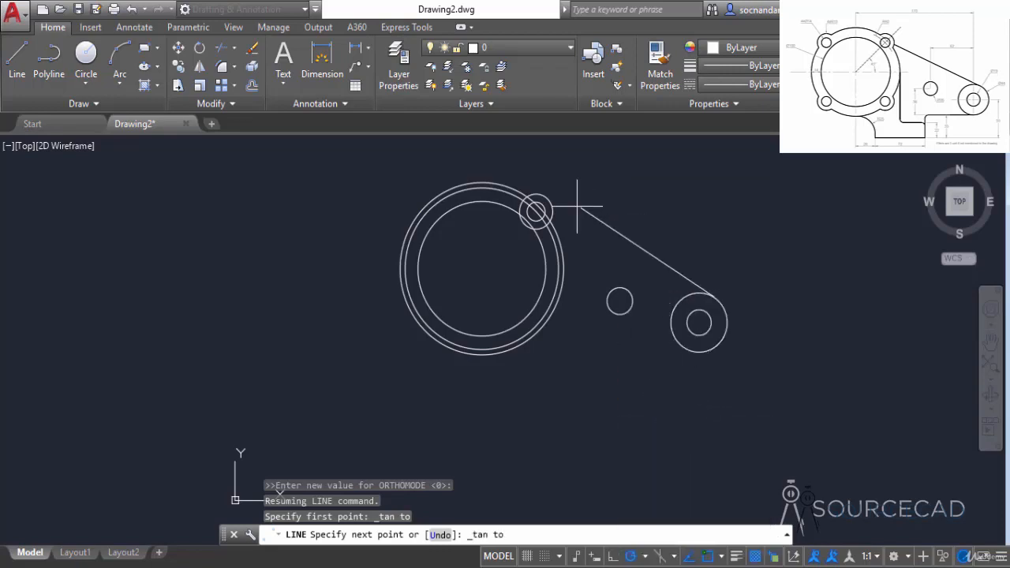
scroll(505, 189, "up", 6)
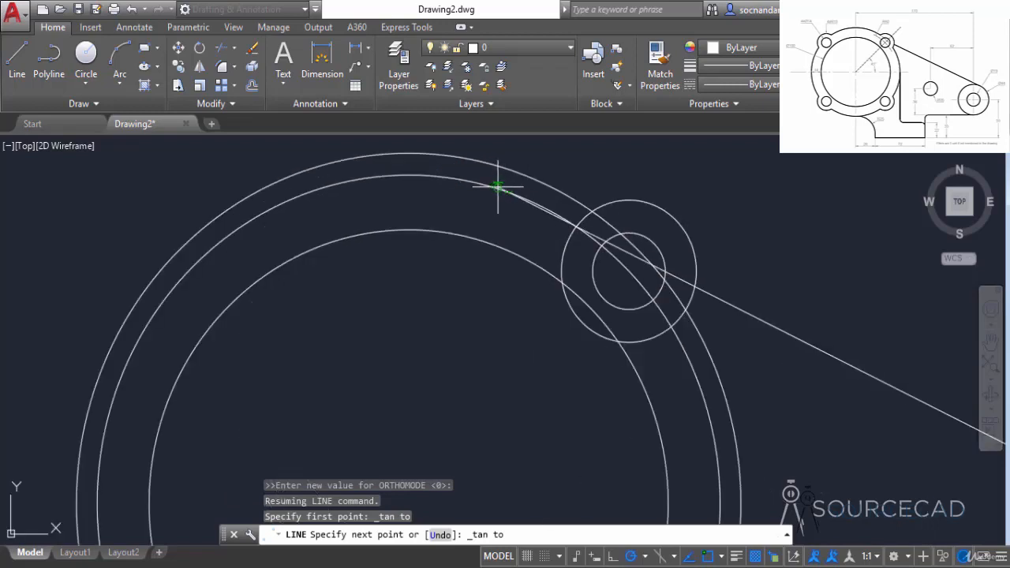
left_click(498, 183)
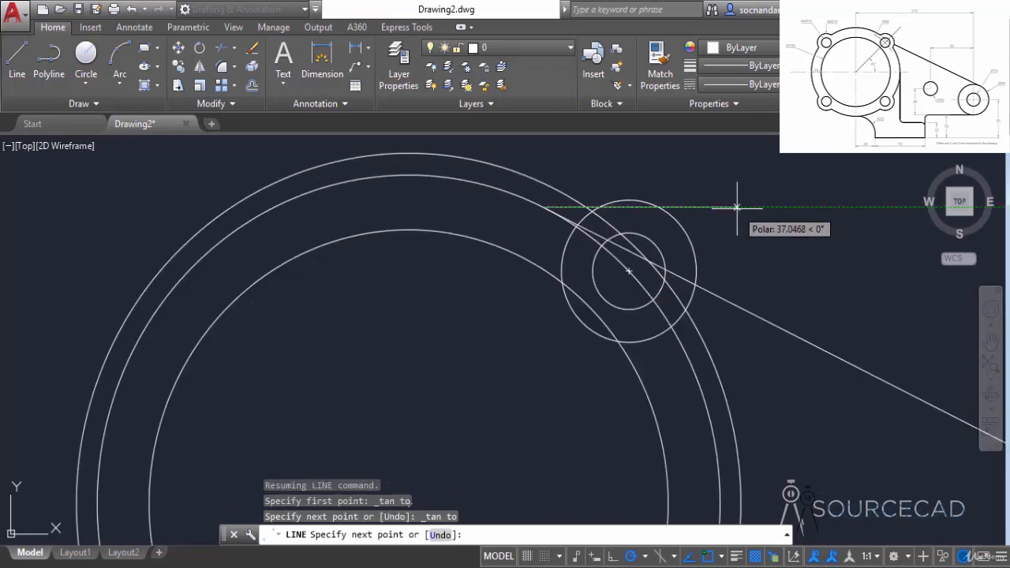
key("Return")
Step: Draw connected construction lines from the large circles' centre, 95 vertically down and then horizontally right past the radius 22 circle
scroll(781, 279, "down", 4)
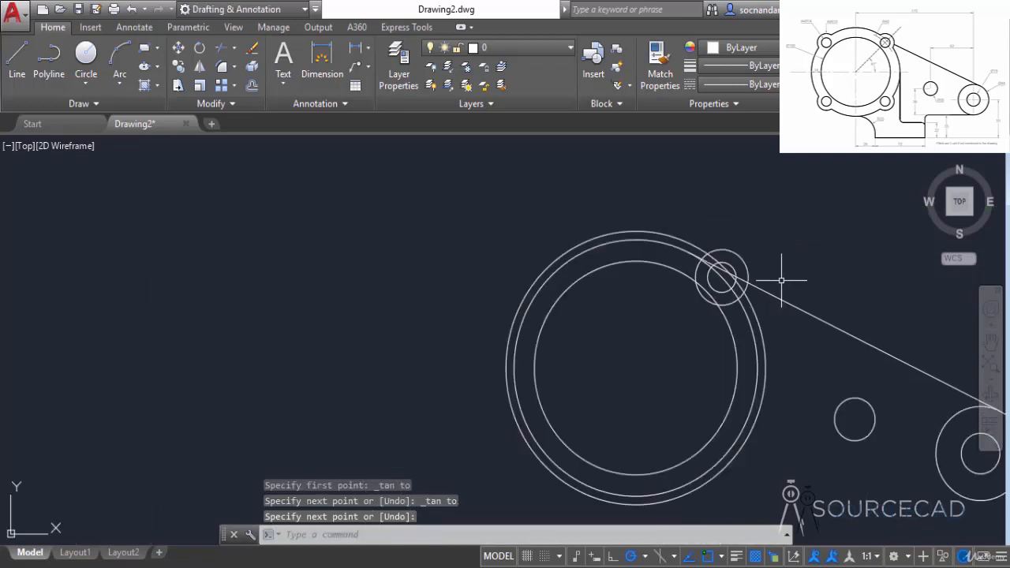
mouse_move(829, 338)
middle_mouse_down()
mouse_move(668, 322)
mouse_move(582, 286)
middle_mouse_up()
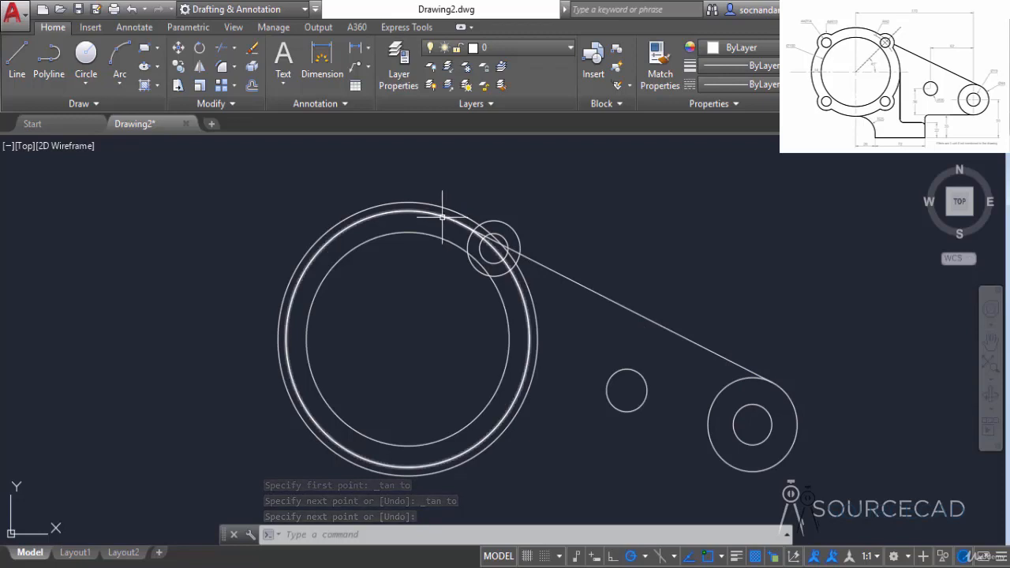
left_click(14, 70)
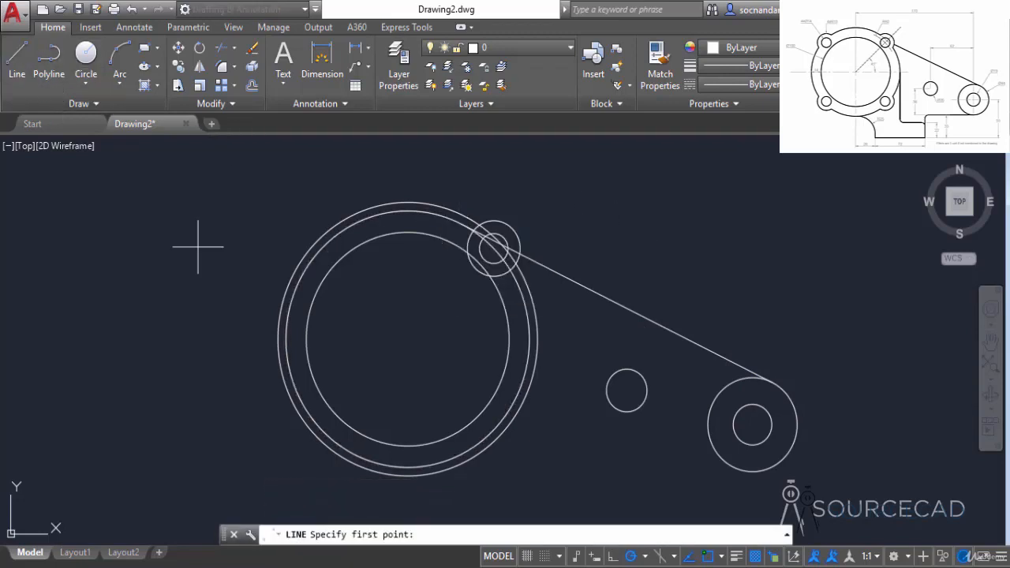
left_click(406, 338)
scroll(411, 355, "down", 2)
middle_click_drag(411, 363, 411, 285)
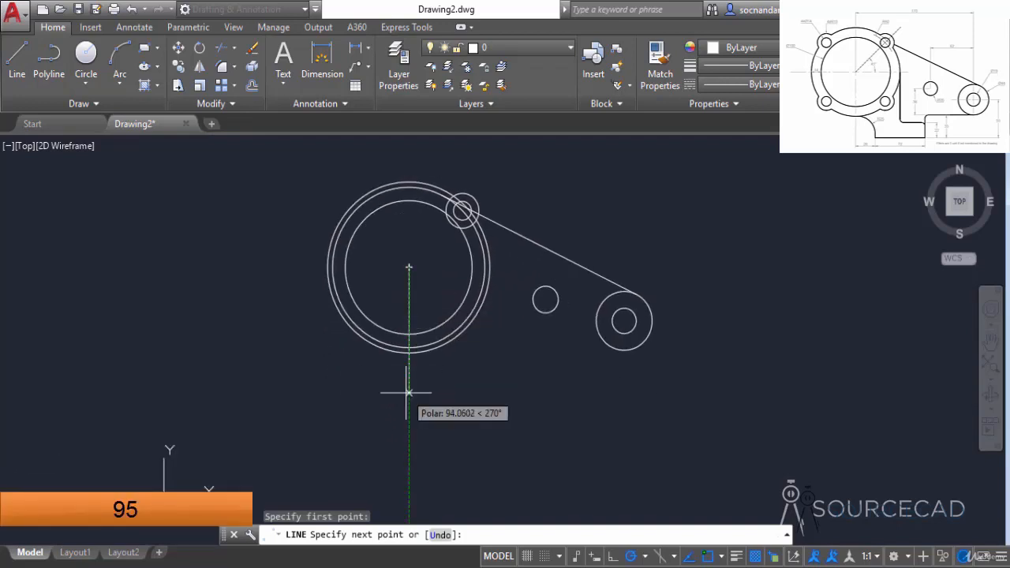
type("95")
key("Return")
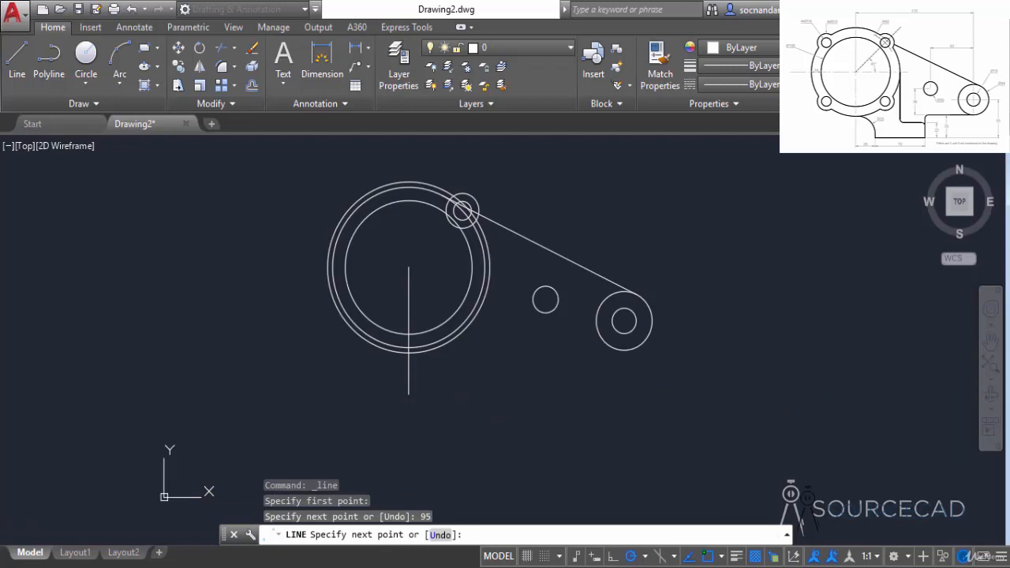
left_click(712, 393)
key("Return")
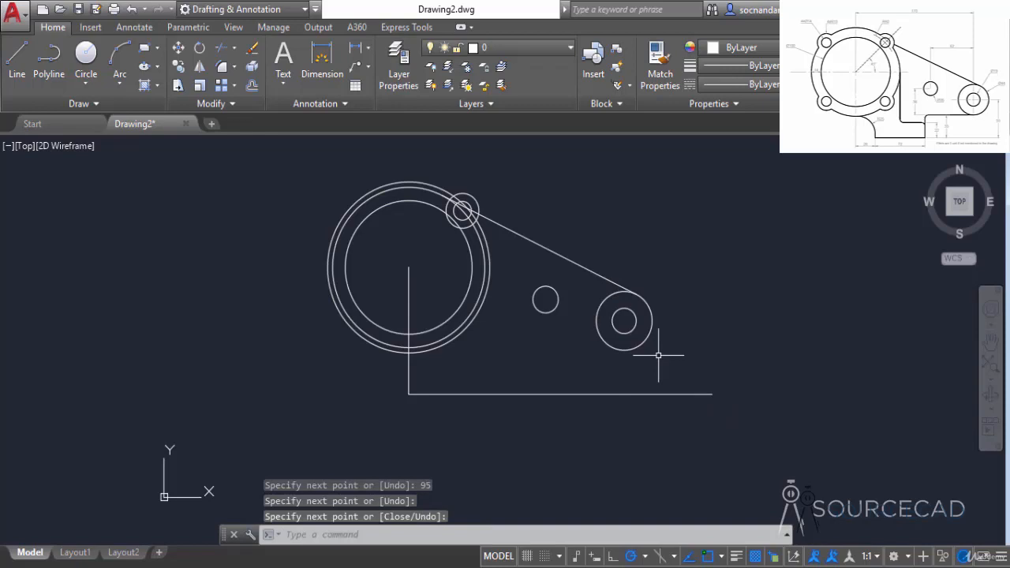
Step: Draw a rectangle 72 wide and 22 high in the empty area to the left of the large circles
left_click(147, 52)
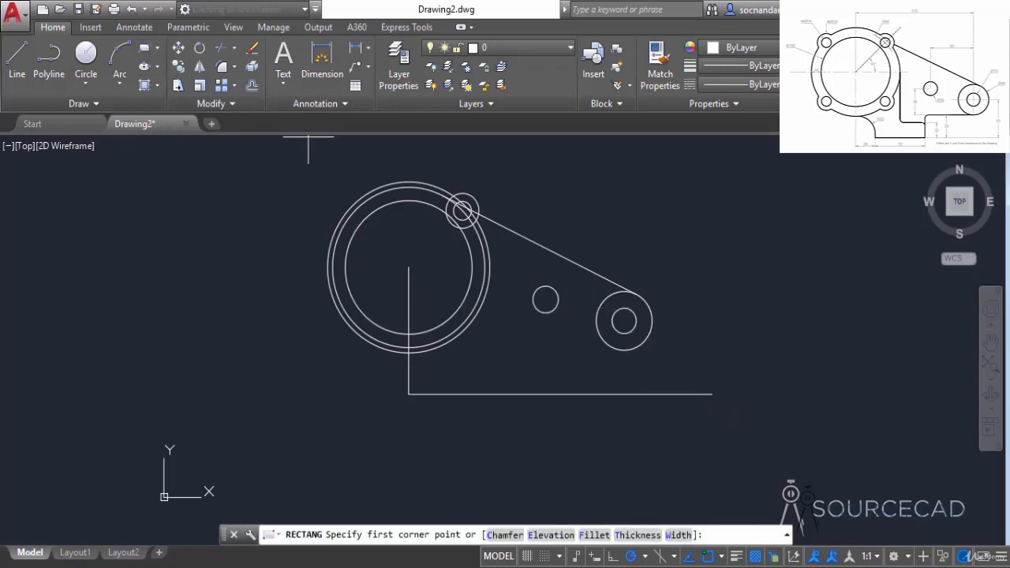
left_click(117, 381)
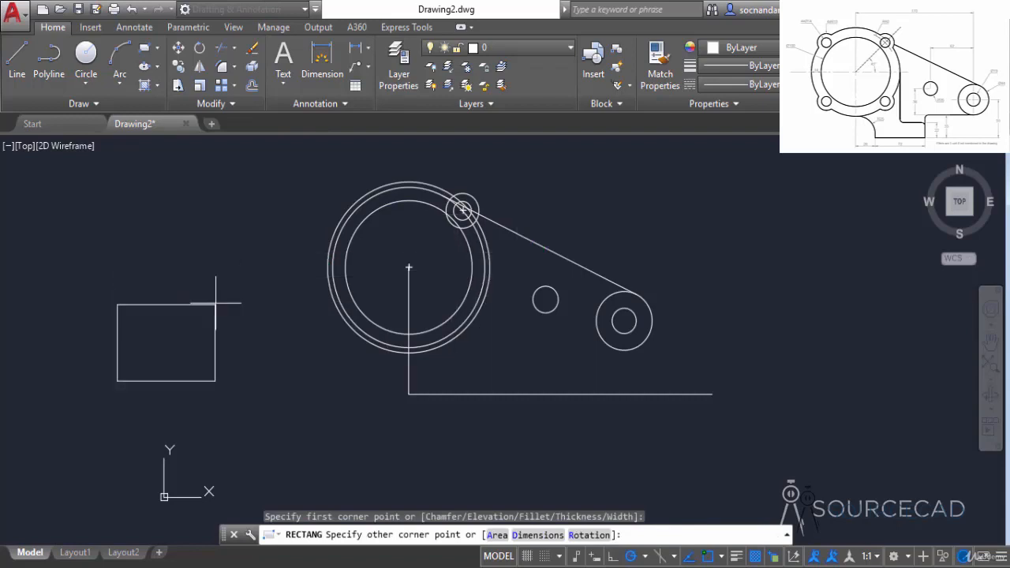
middle_click_drag(237, 310, 330, 326)
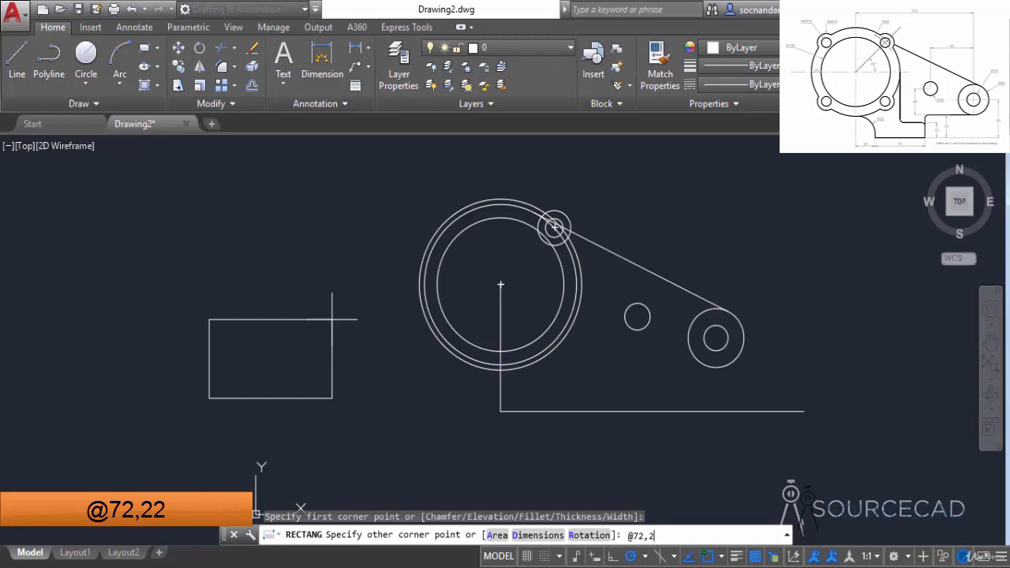
key("Return")
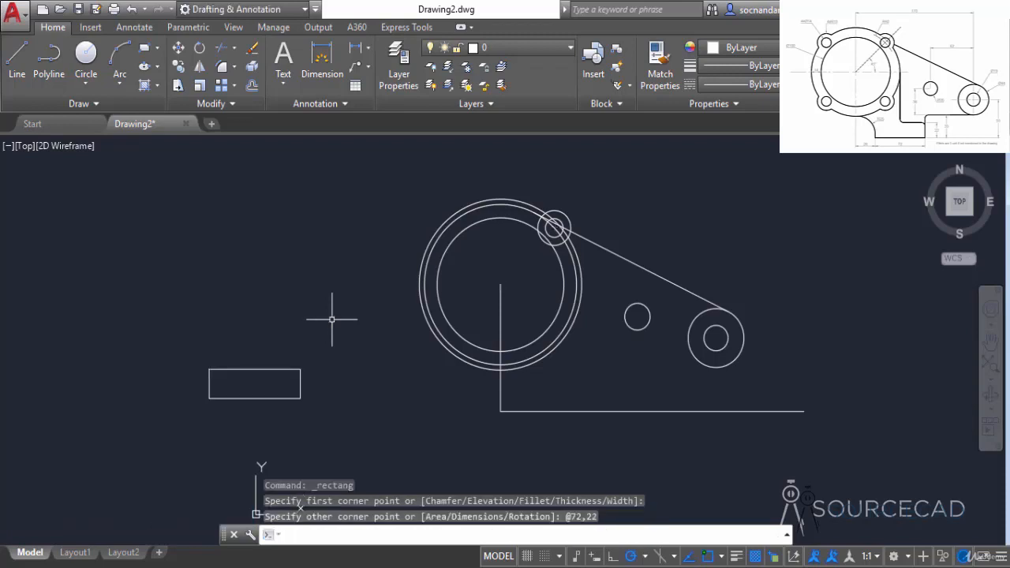
Step: Move the rectangle by its lower-left corner onto the corner where the vertical and horizontal construction lines meet
left_click(335, 374)
left_click(255, 317)
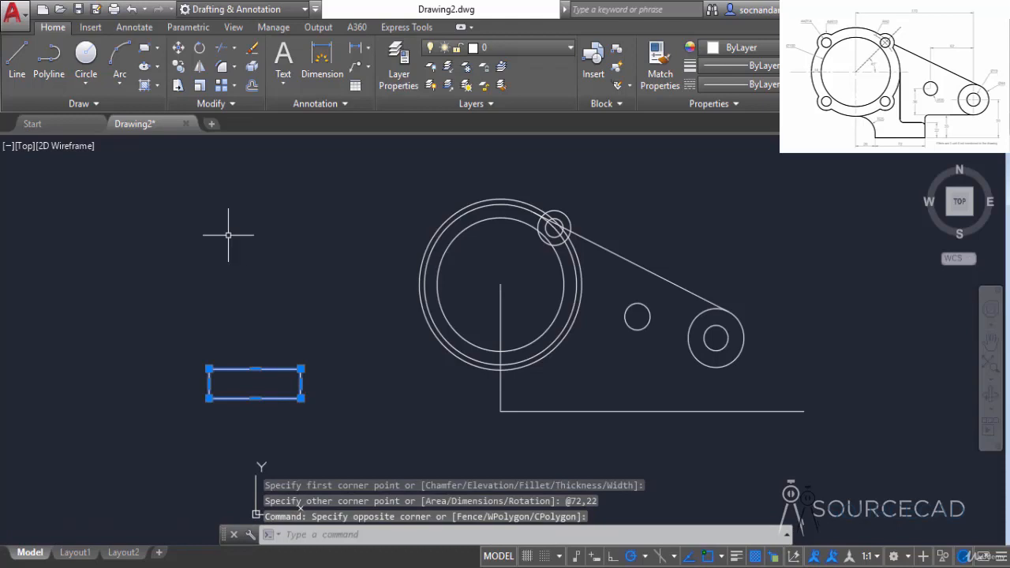
left_click(179, 47)
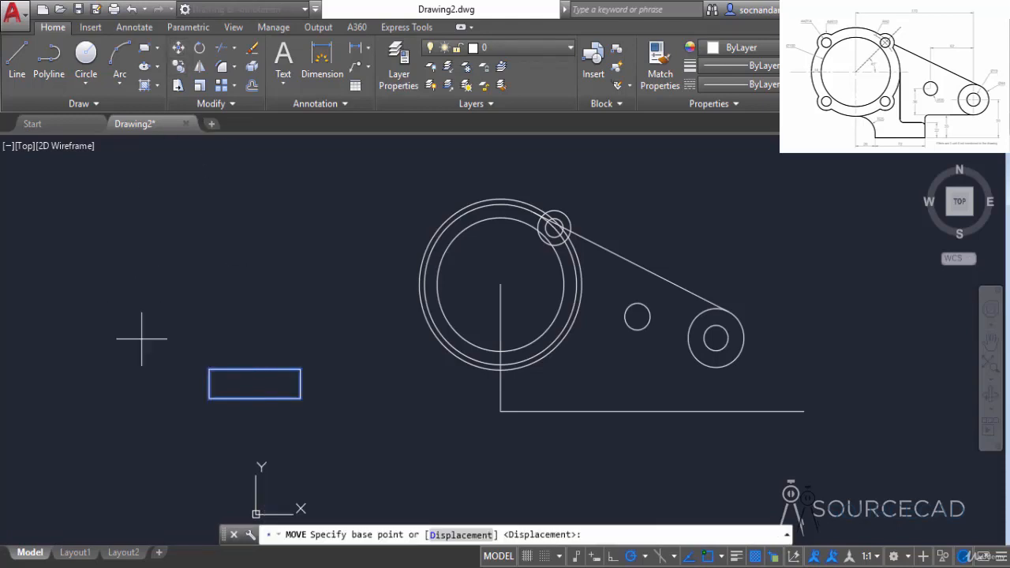
left_click(210, 399)
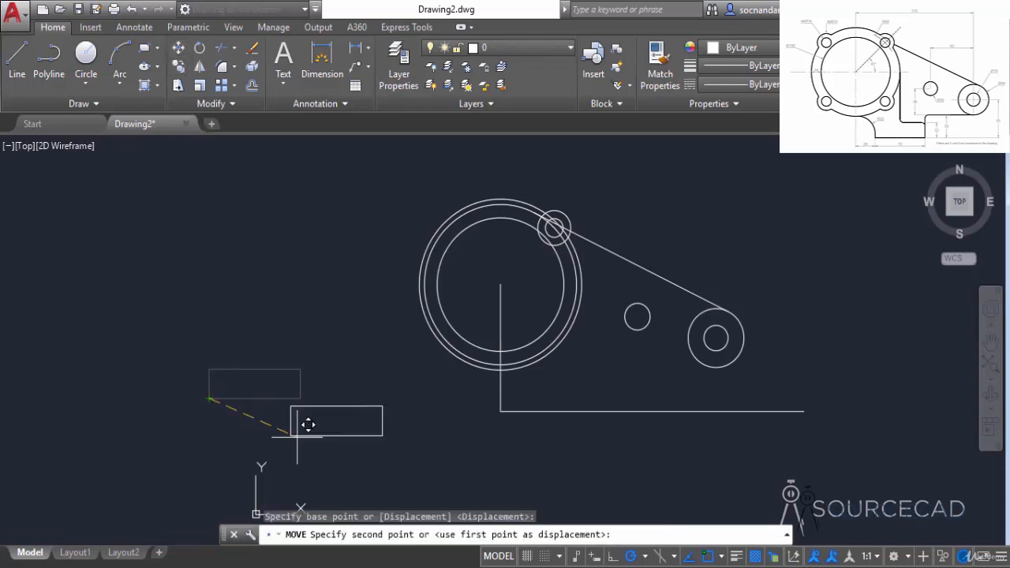
left_click(500, 410)
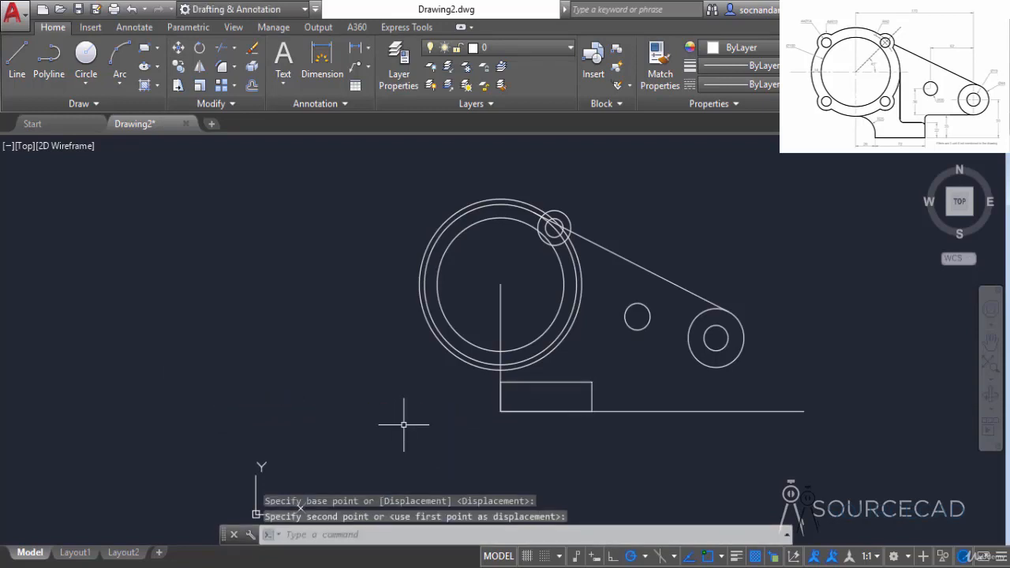
Step: Draw a vertical line from the right quadrant of the outermost large circle down past the rectangle's bottom edge
left_click(17, 60)
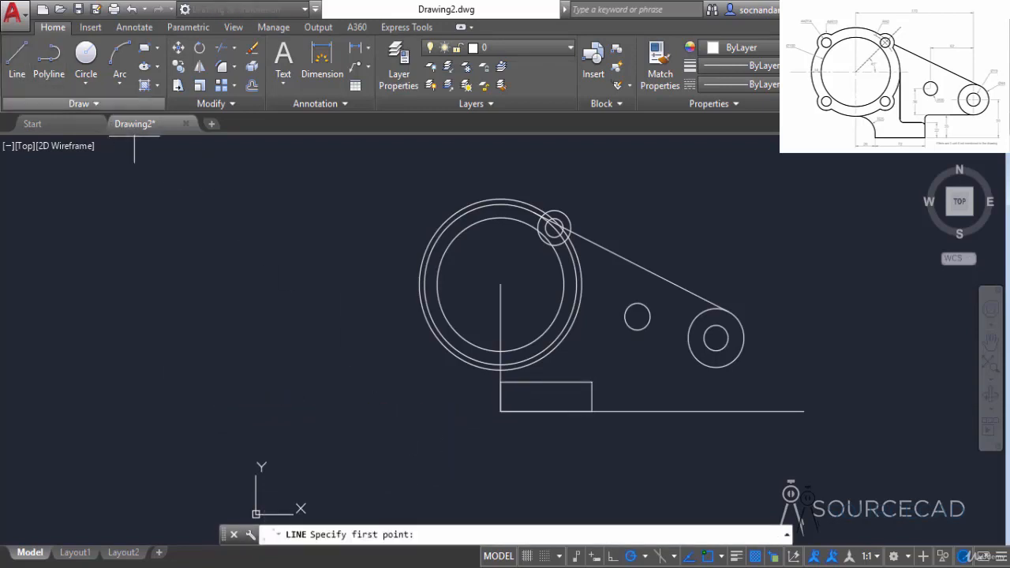
left_click(582, 284)
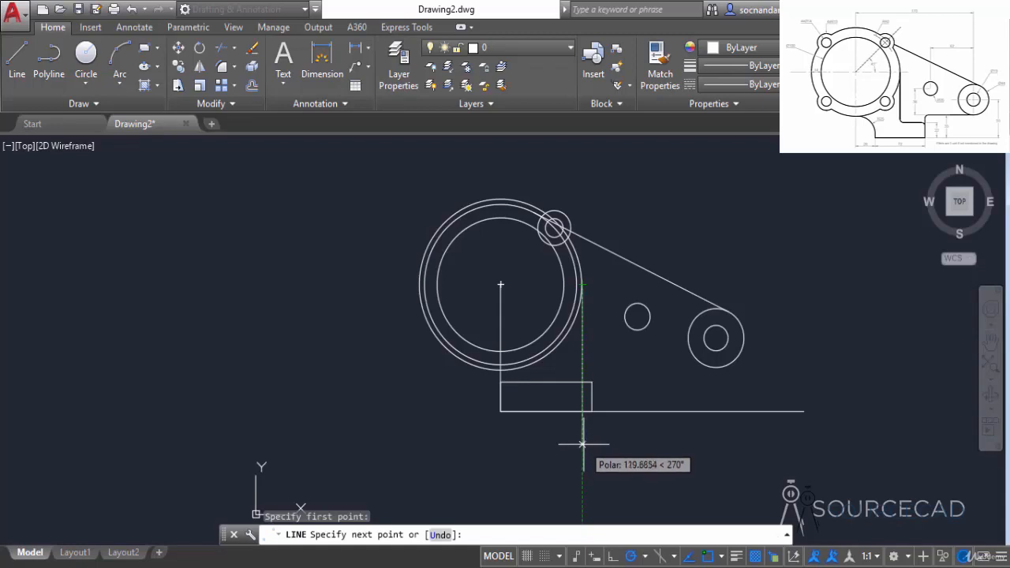
left_click(581, 444)
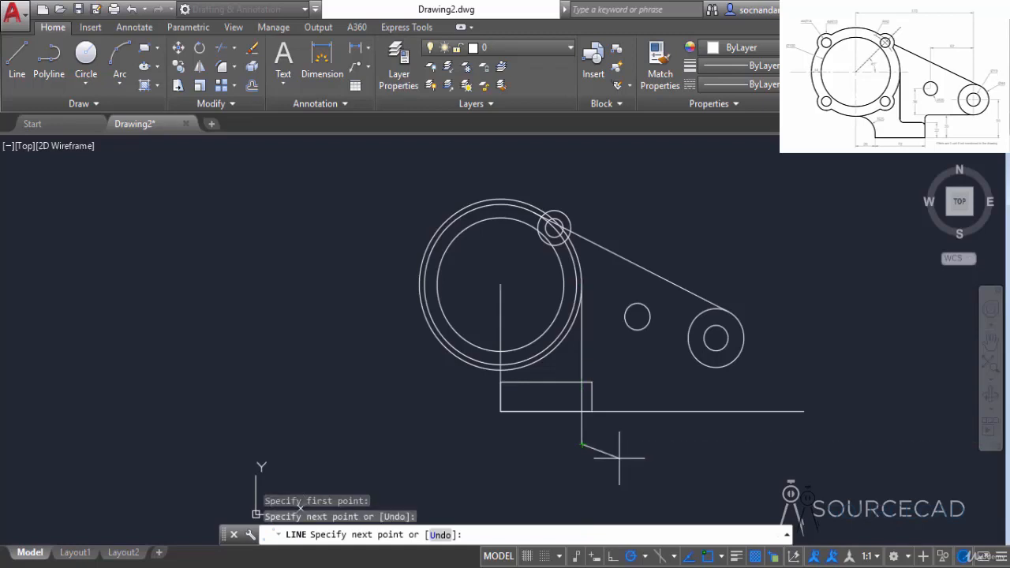
key("Return")
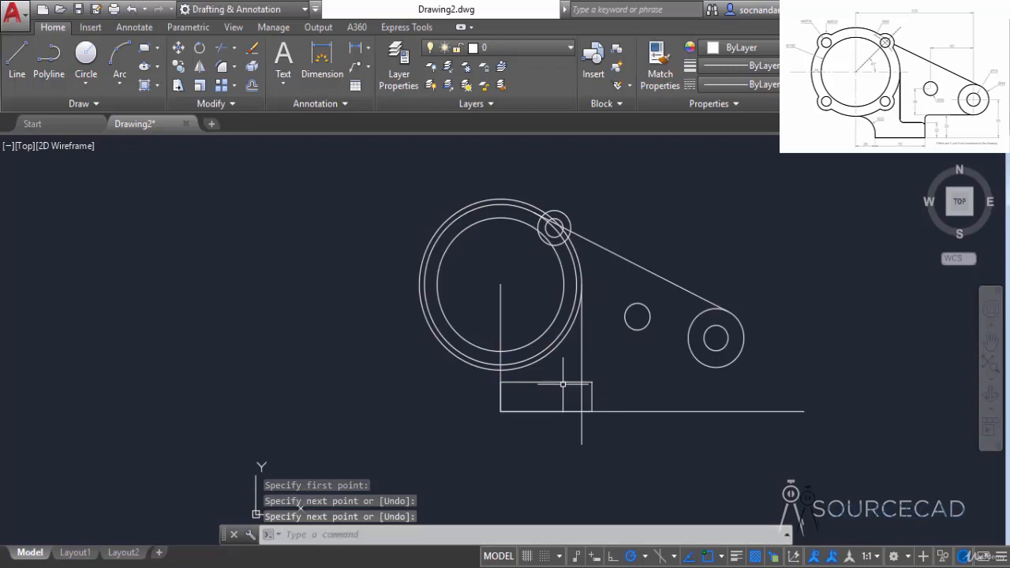
Step: Move the rectangle horizontally by its top edge's midpoint onto the vertical line dropped from the large circle
left_click(563, 385)
left_click(556, 393)
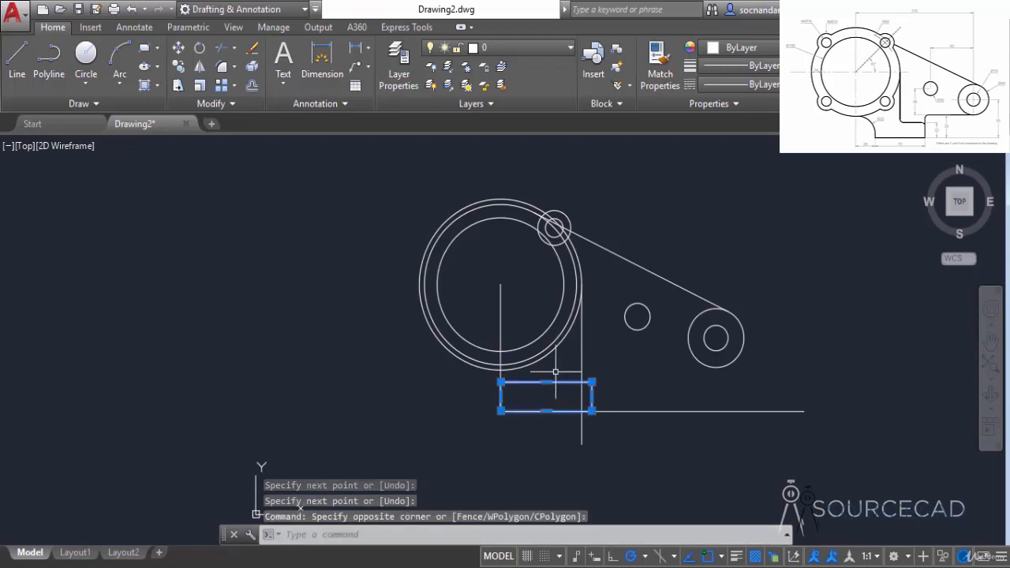
left_click(178, 49)
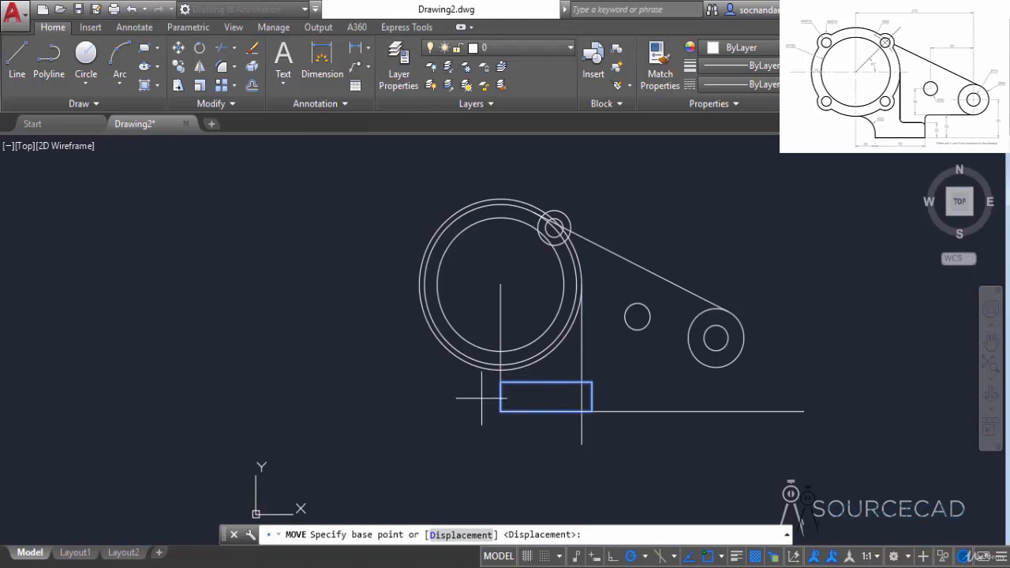
left_click(546, 383)
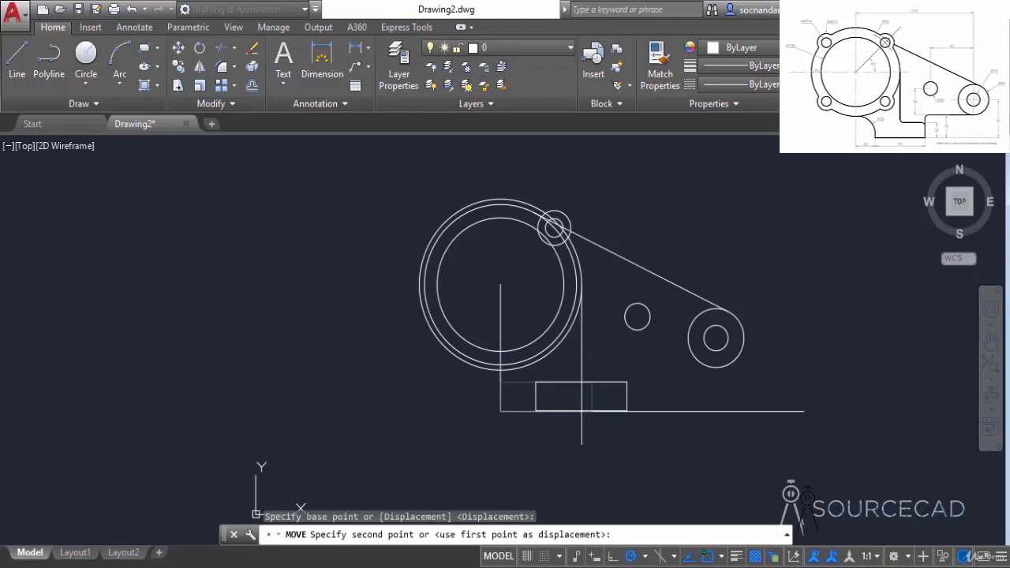
left_click(582, 383)
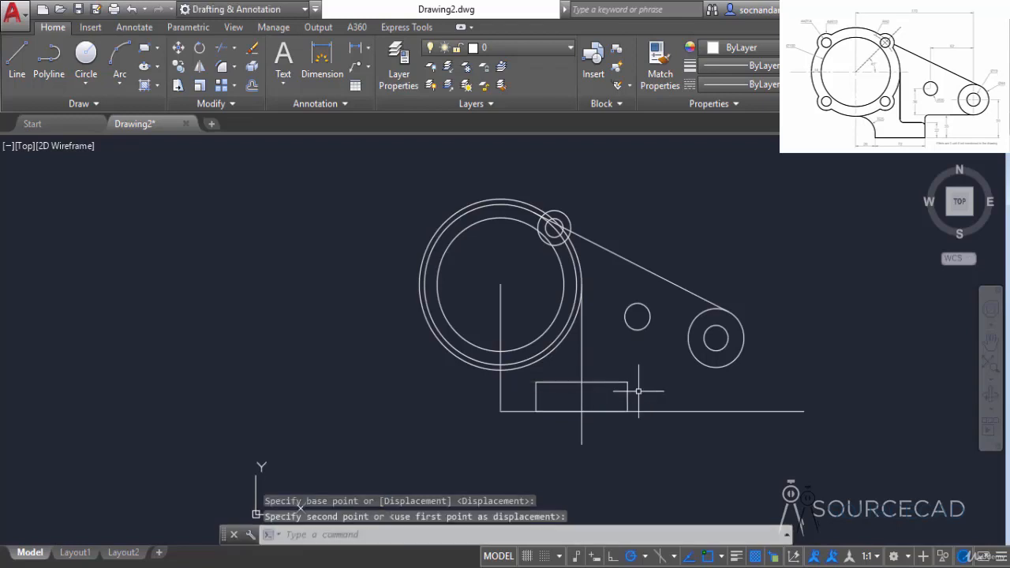
Step: Erase the horizontal construction line and the vertical one starting at the large circles' centre
left_click(676, 410)
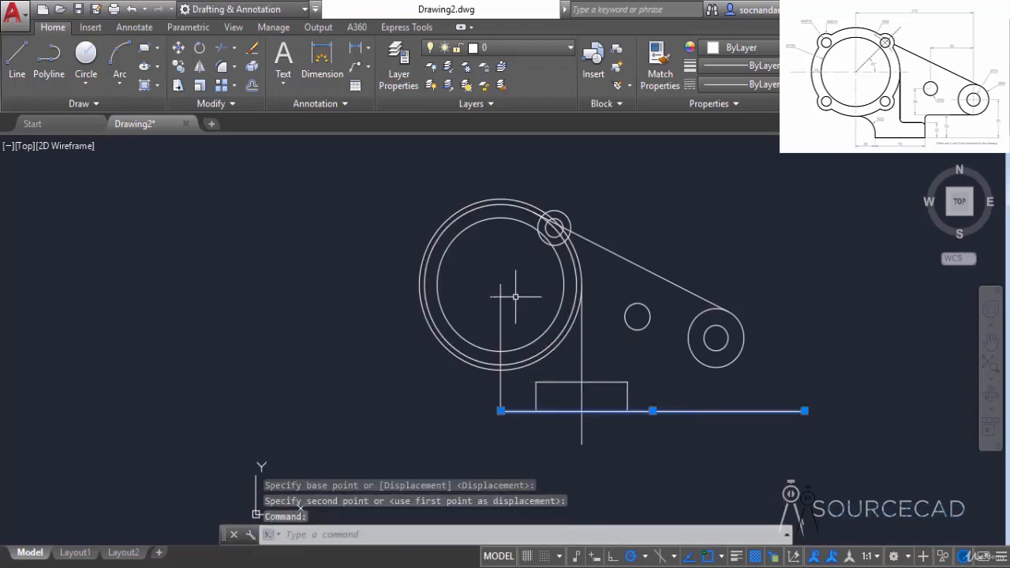
left_click(500, 316)
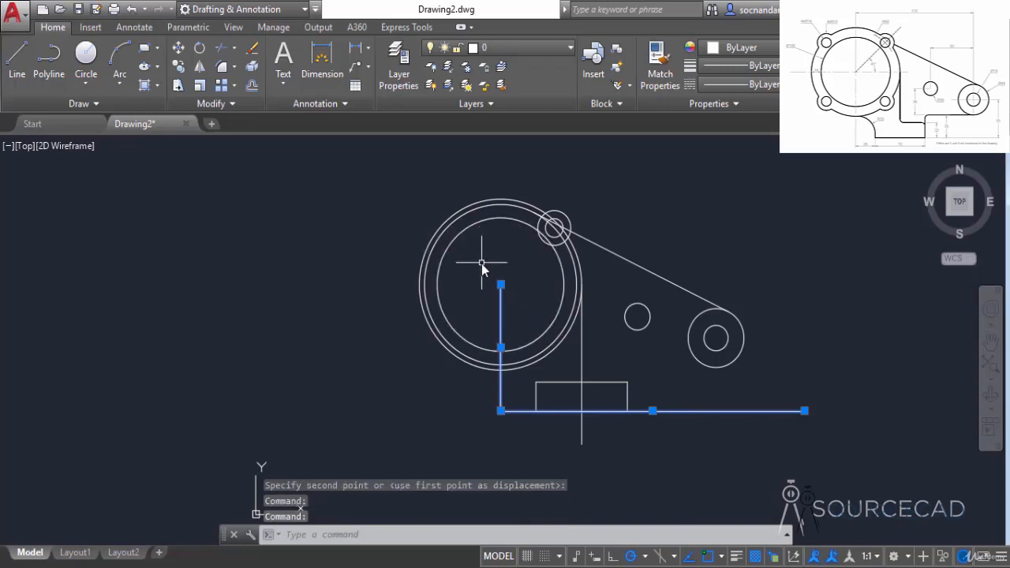
right_click(479, 265)
left_click(528, 306)
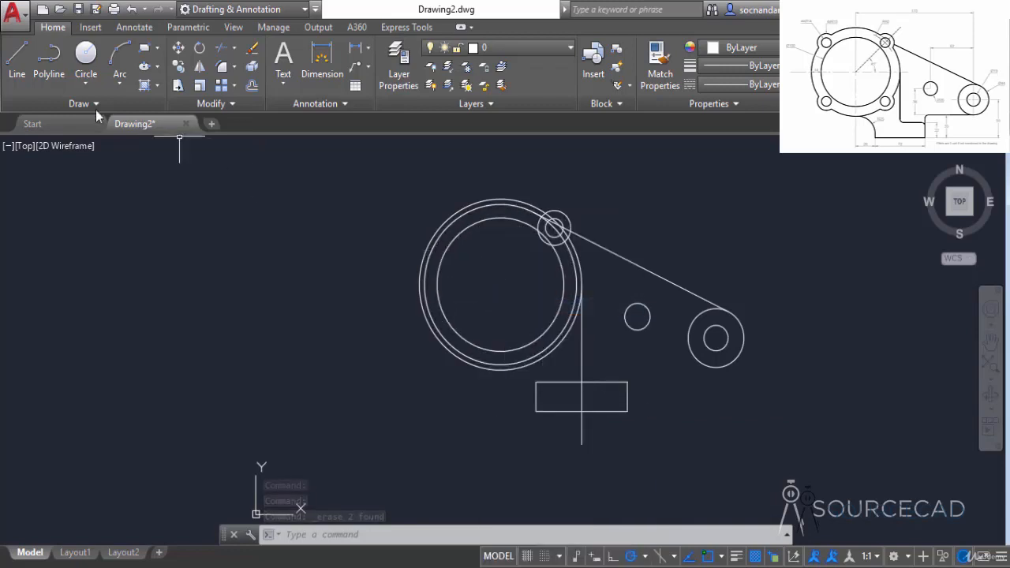
Step: Draw connected lines from the rectangle's upper-right corner up to the level of the radius 22 circle's bottom quadrant, and horizontally to that quadrant
left_click(21, 65)
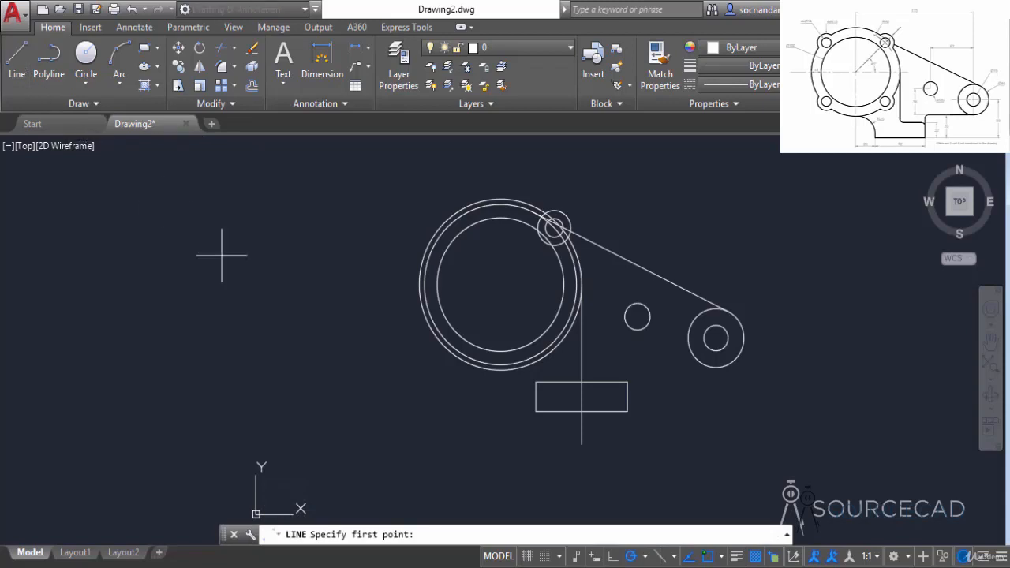
left_click(628, 384)
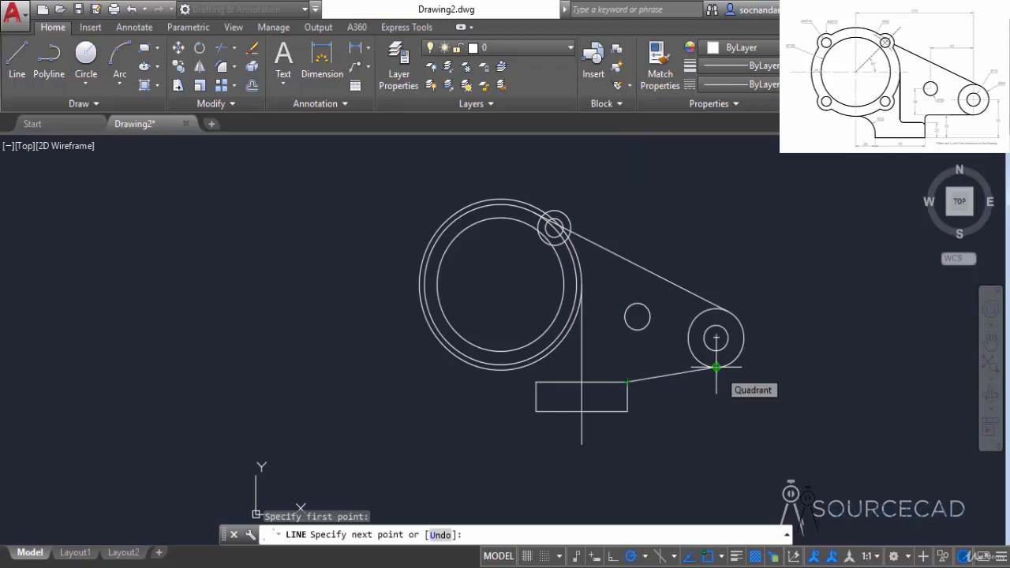
left_click(627, 367)
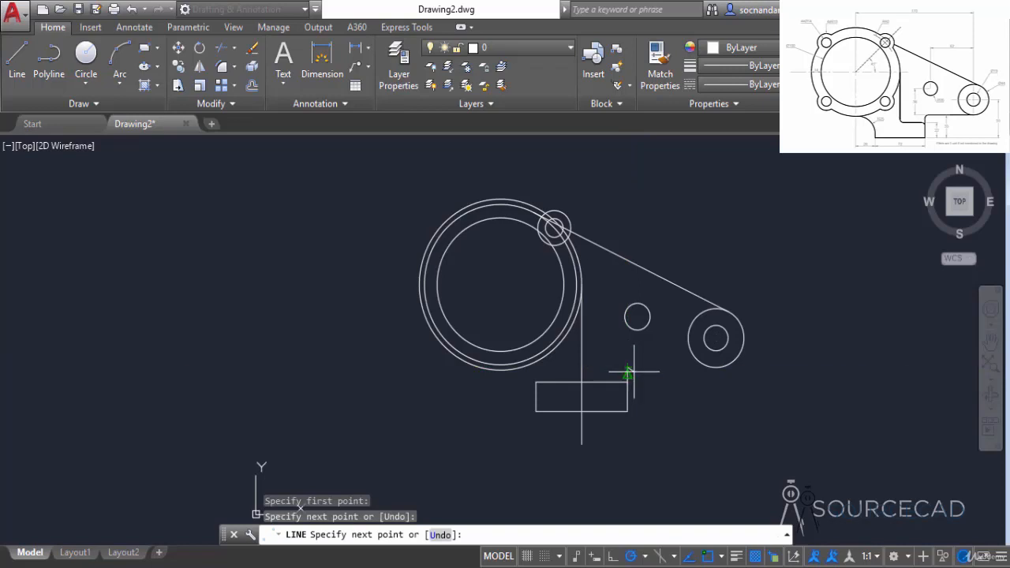
left_click(716, 367)
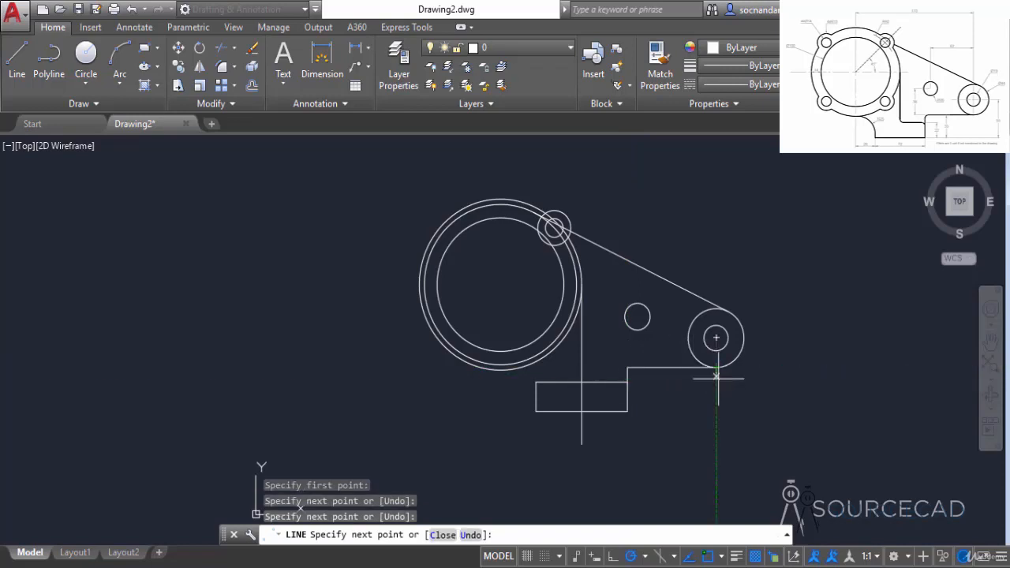
key("Return")
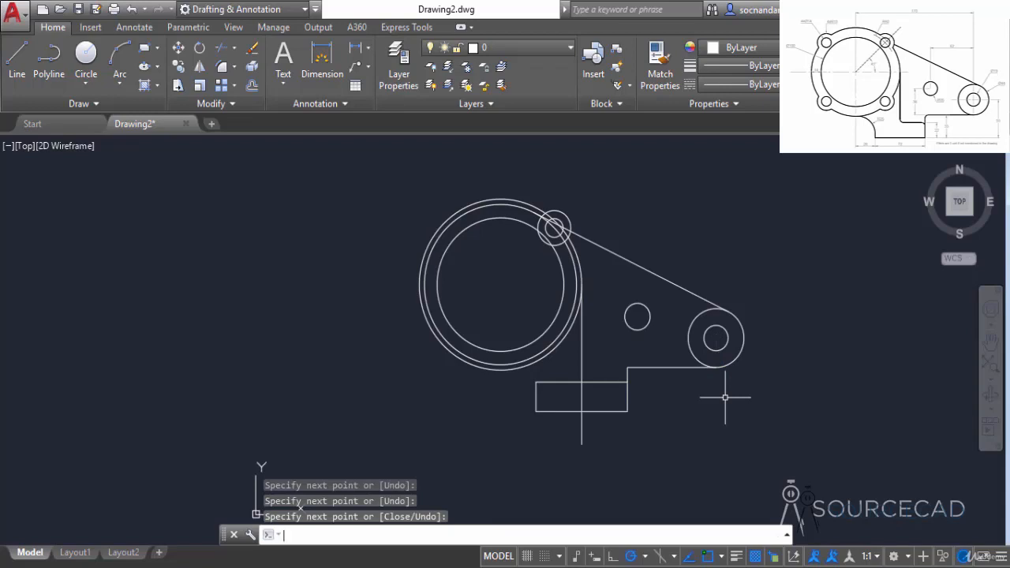
Step: Trim the rectangle's top edge left of the vertical line and the part of that line below the top edge
left_click(222, 49)
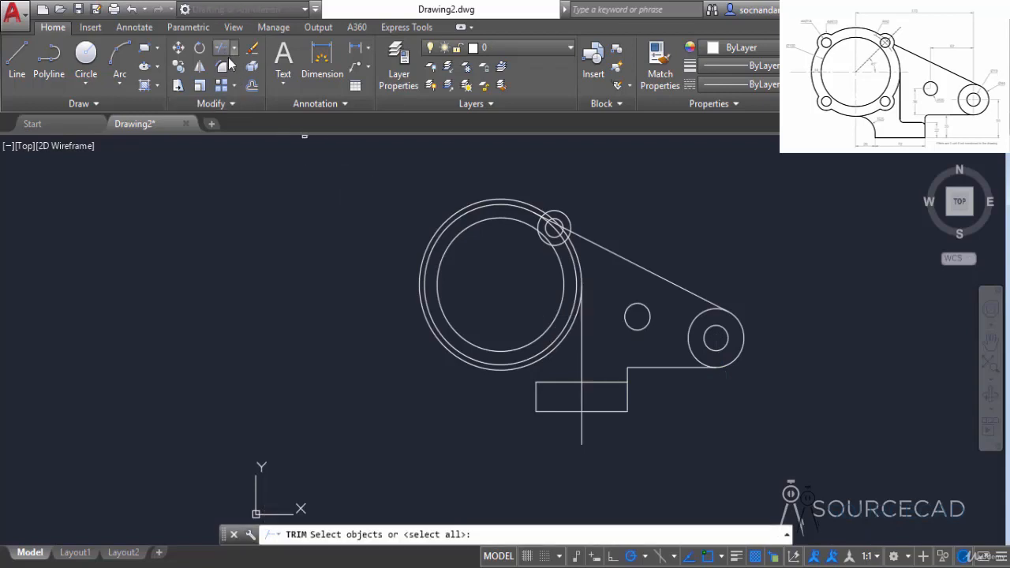
key("Return")
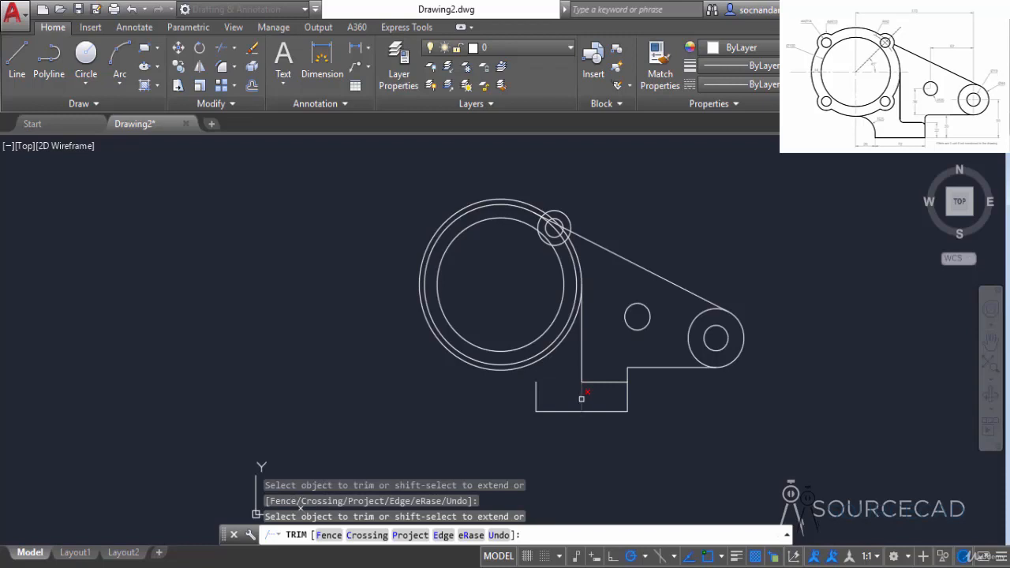
right_click(610, 341)
left_click(614, 342)
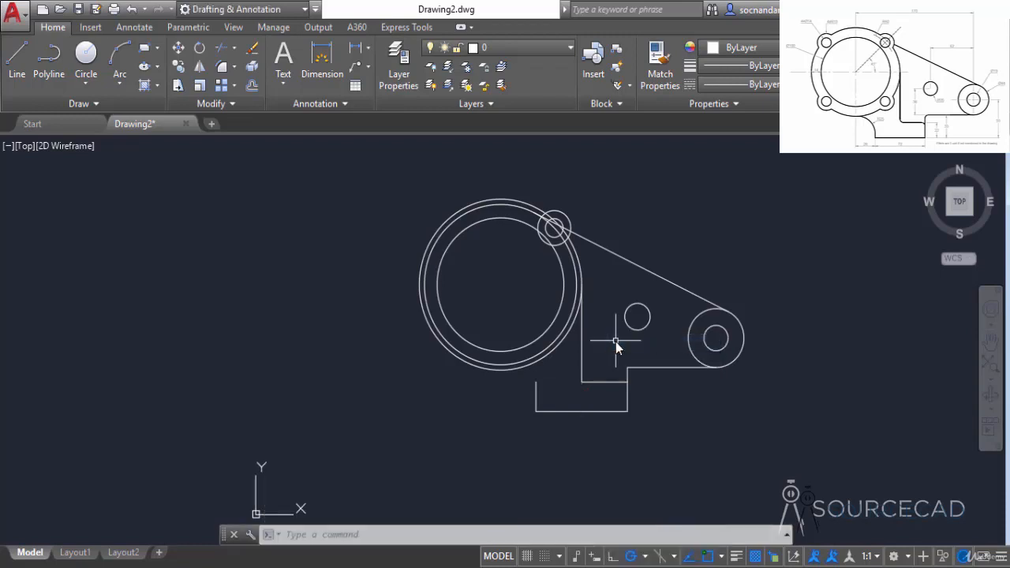
Step: Draw a radius 25 circle tangent to the rectangle's left edge and to the bottom of the outermost large circle
left_click(87, 84)
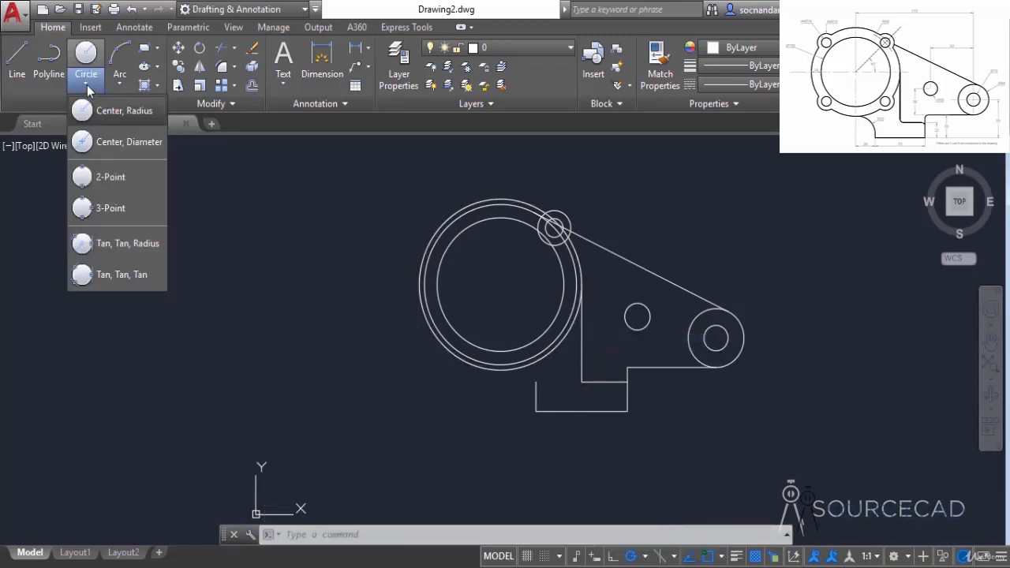
left_click(130, 244)
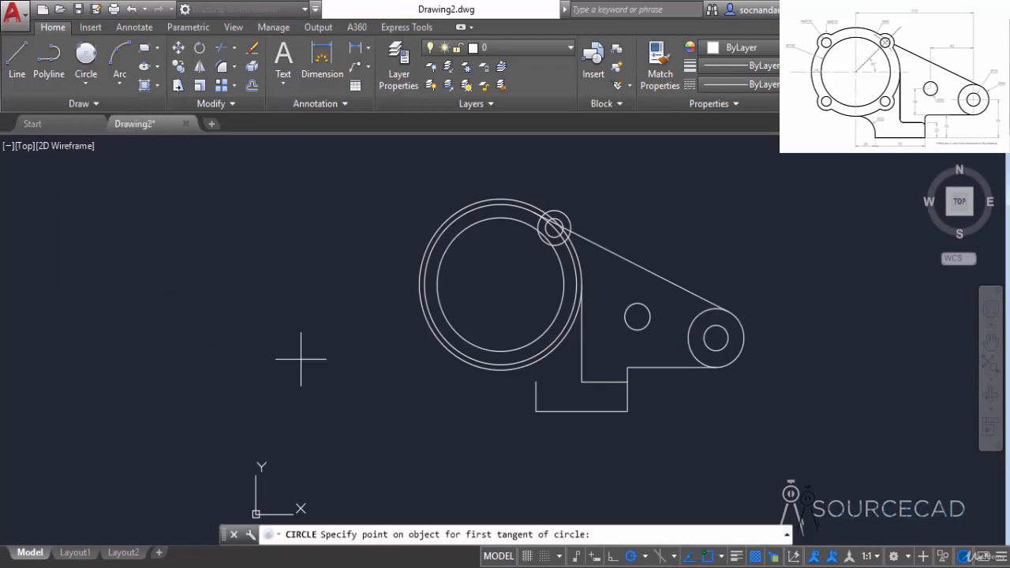
left_click(535, 396)
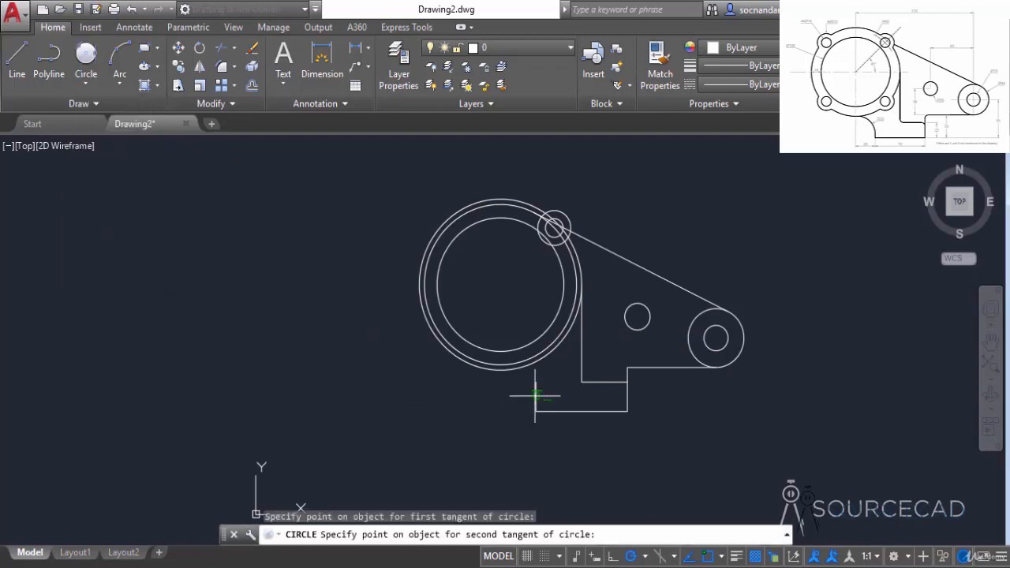
left_click(490, 371)
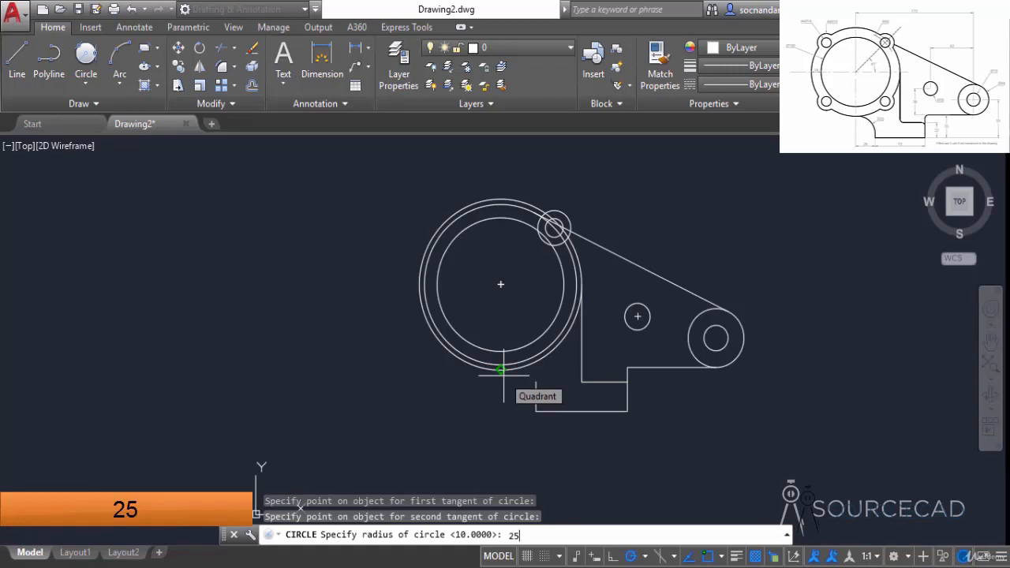
type("25")
key("Return")
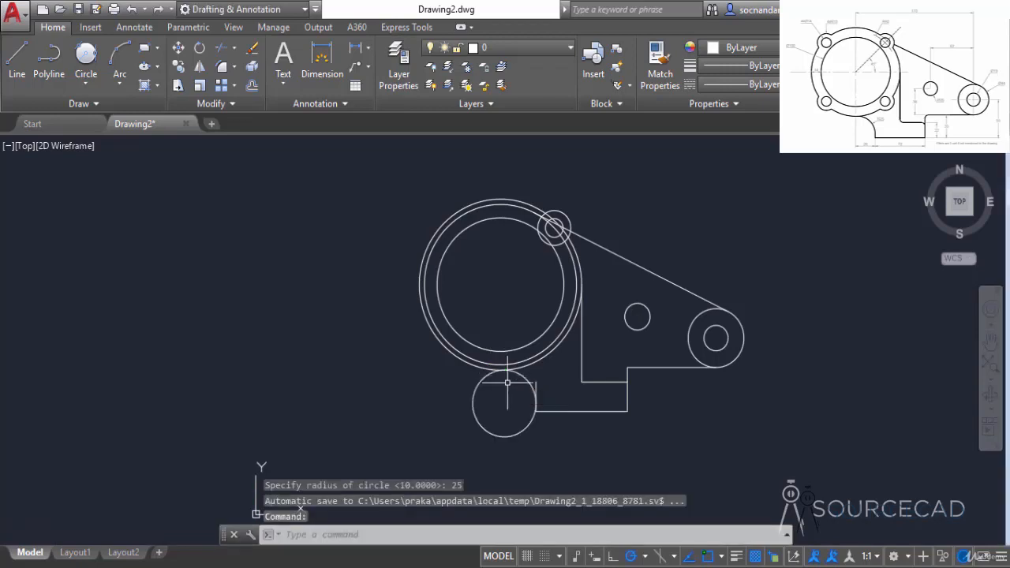
Step: Trim the radius 25 circle to the arc joining the large circle and the base, and trim the left edge's stub above it
scroll(528, 410, "up", 2)
left_click(221, 49)
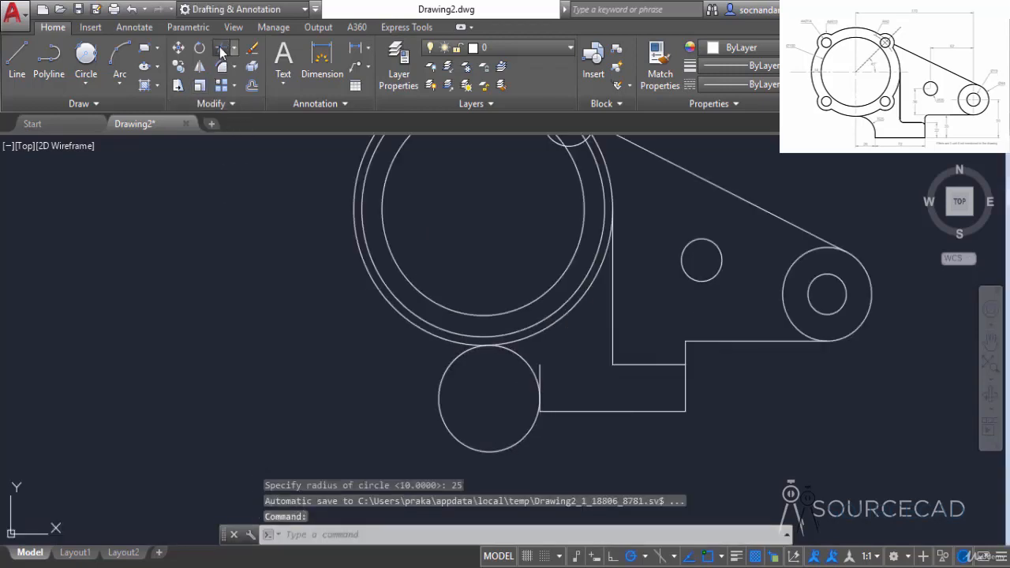
key("Return")
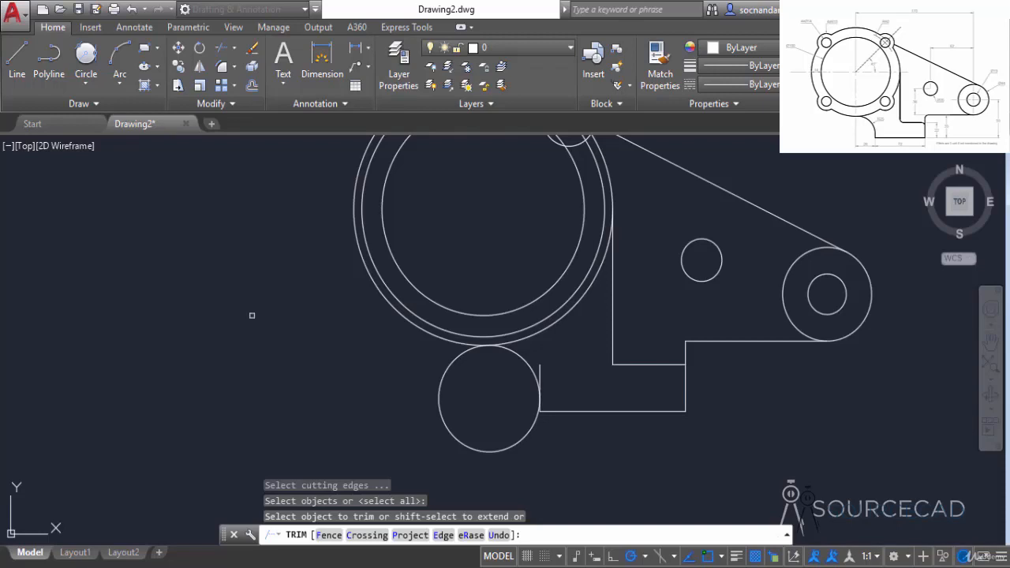
left_click(443, 375)
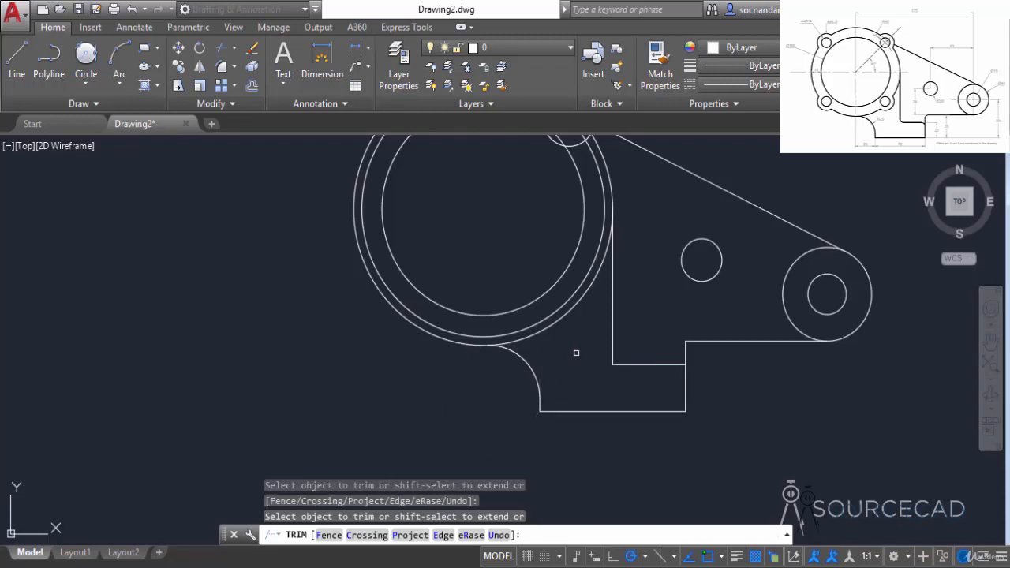
Step: Trim the outermost large circle inside the upper-right lug, and the lug circle where it crosses the ring between the two outer large circles
middle_click_drag(580, 337, 576, 457)
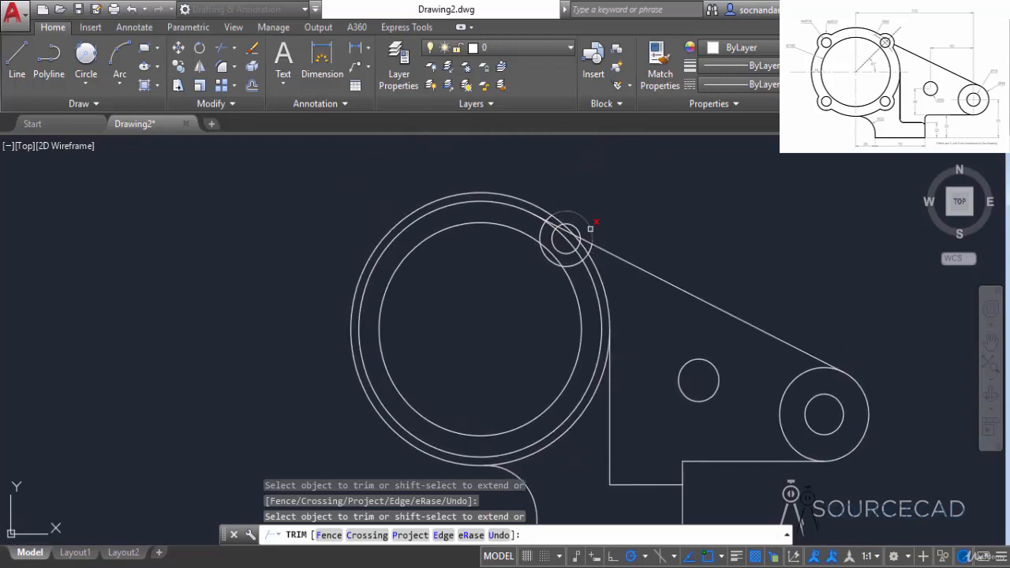
scroll(553, 237, "up", 4)
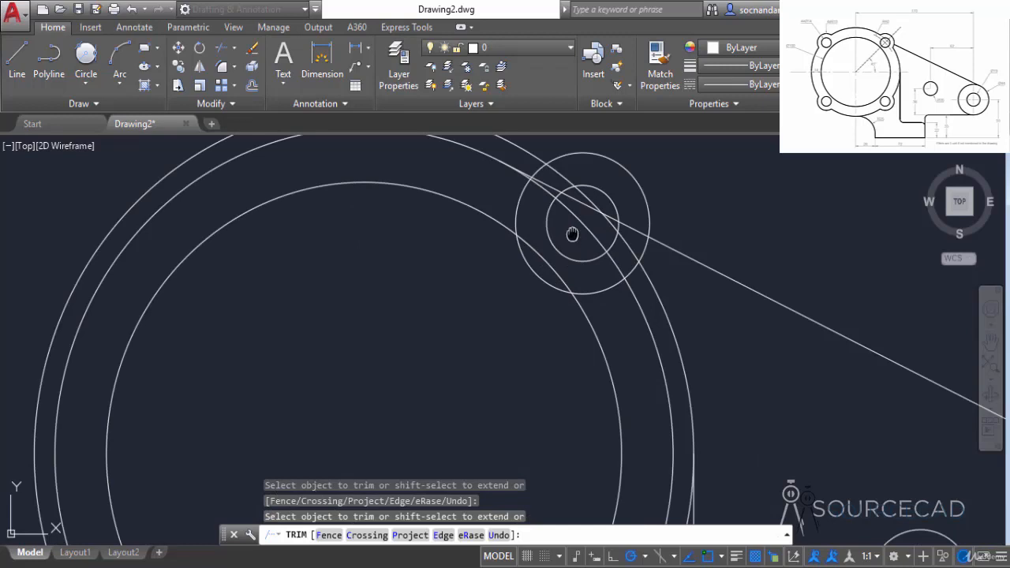
middle_click_drag(572, 234, 542, 329)
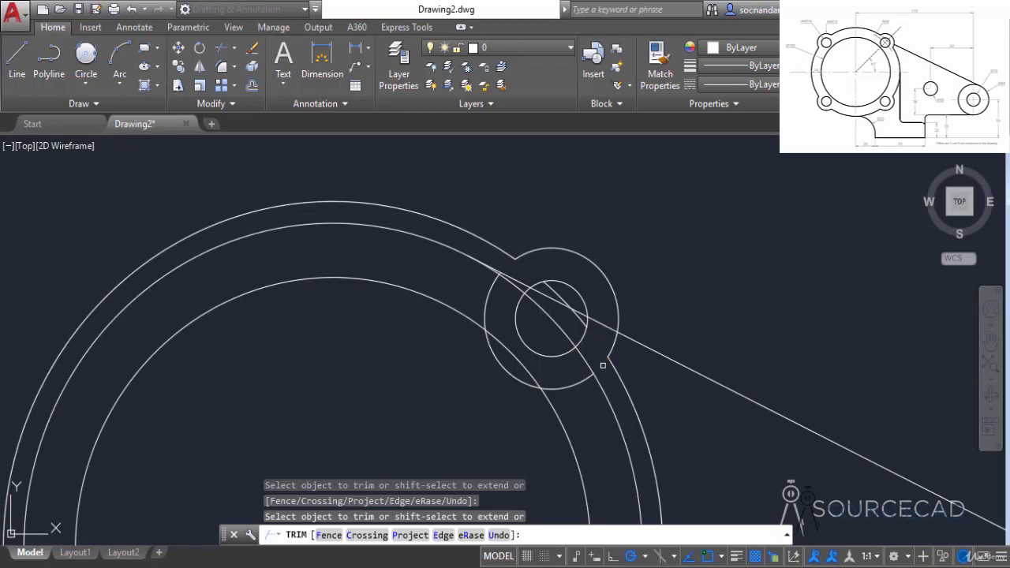
right_click(676, 245)
left_click(687, 256)
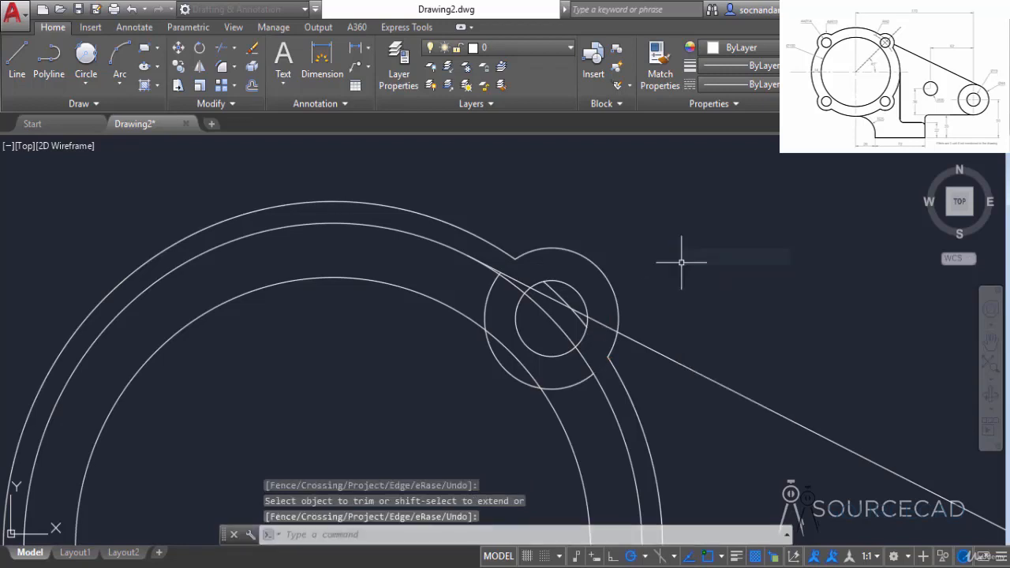
Step: Erase the lug circle's leftover inner arc and the leftover fragment of the large circle inside the lug's small hole
left_click(491, 284)
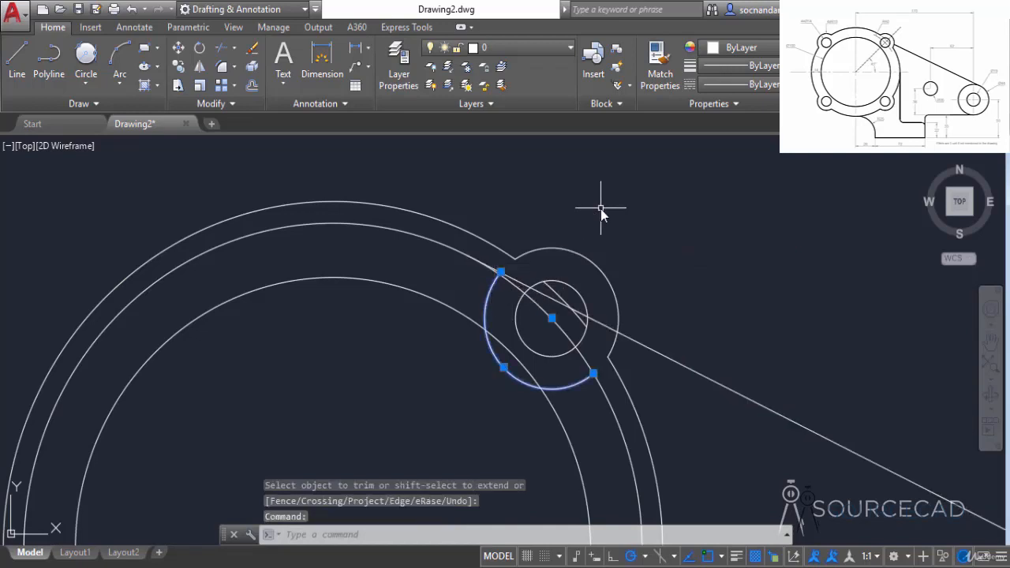
right_click(601, 209)
left_click(635, 283)
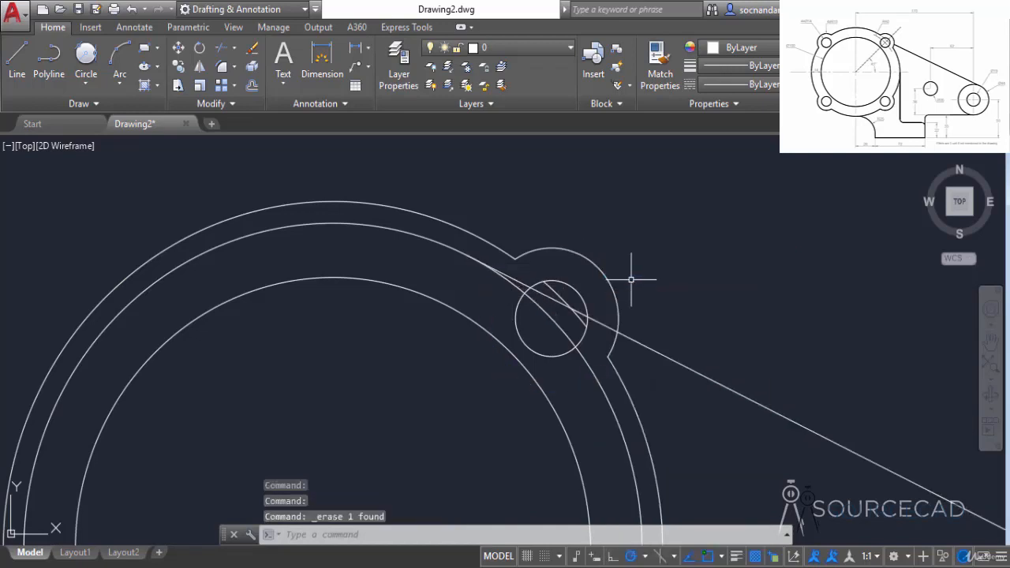
left_click(557, 295)
right_click(605, 242)
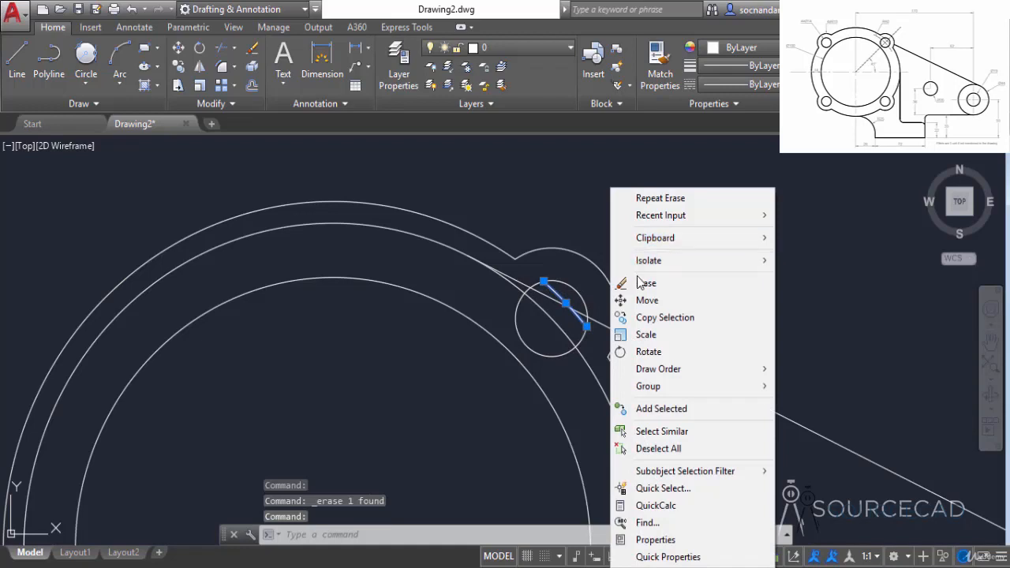
left_click(636, 279)
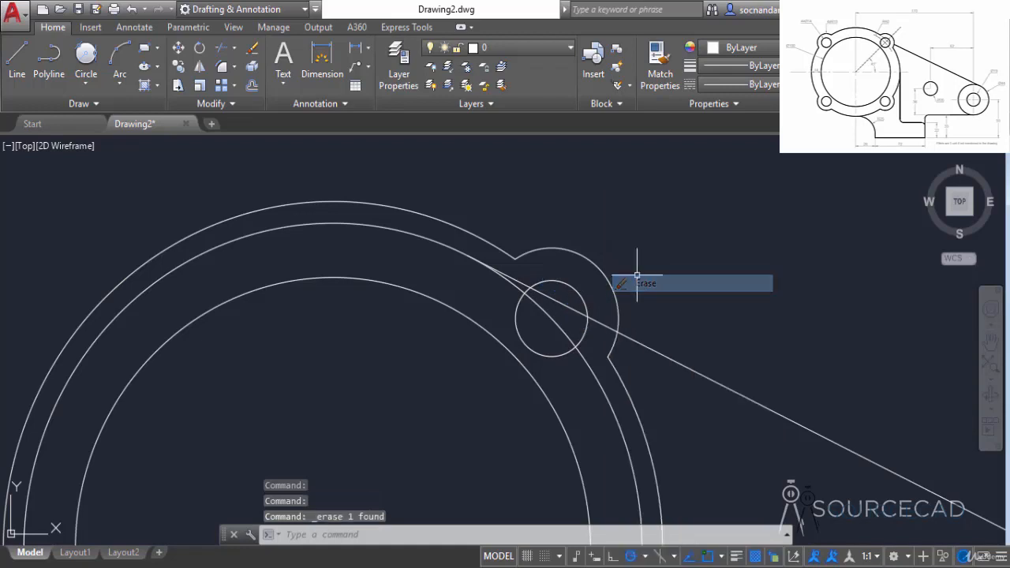
Step: Trim the slanted tangent line back to the outside of the upper-right lug arc
left_click(222, 47)
key("Return")
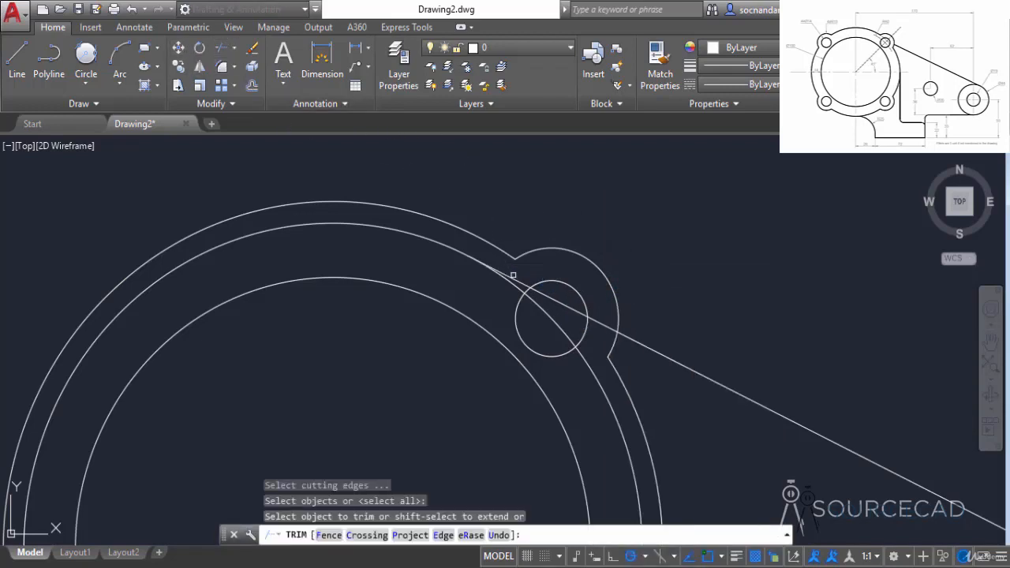
left_click(513, 276)
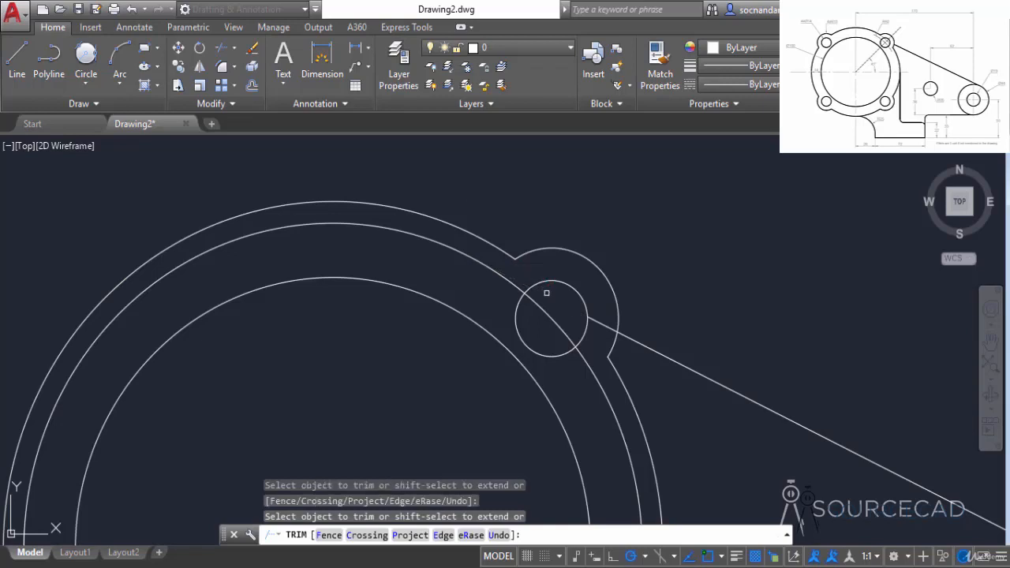
right_click(640, 265)
left_click(645, 264)
Step: Create a polar array of the upper-right lug arc and its small hole around the large circle's center
scroll(645, 263, "down", 2)
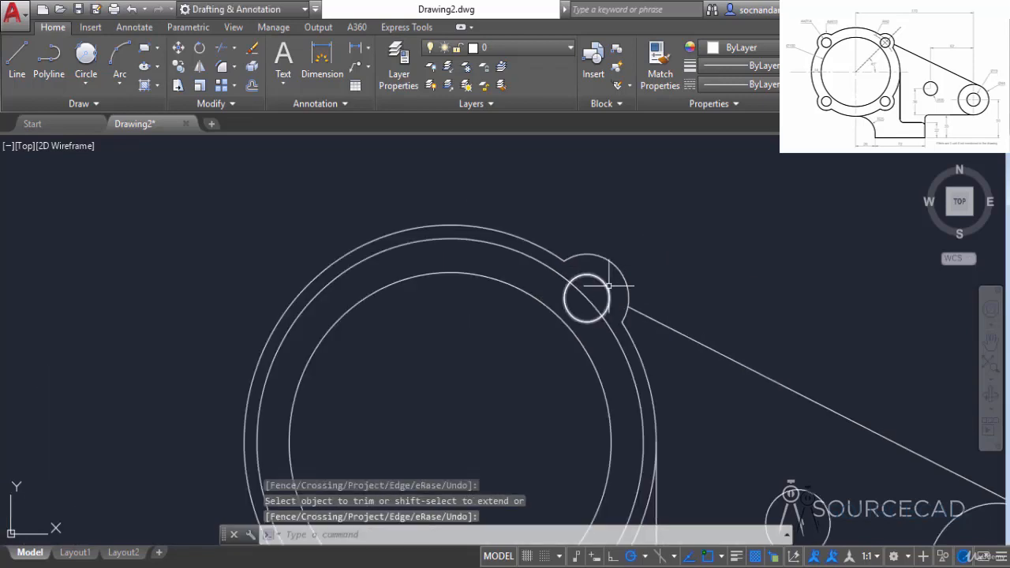
left_click(608, 285)
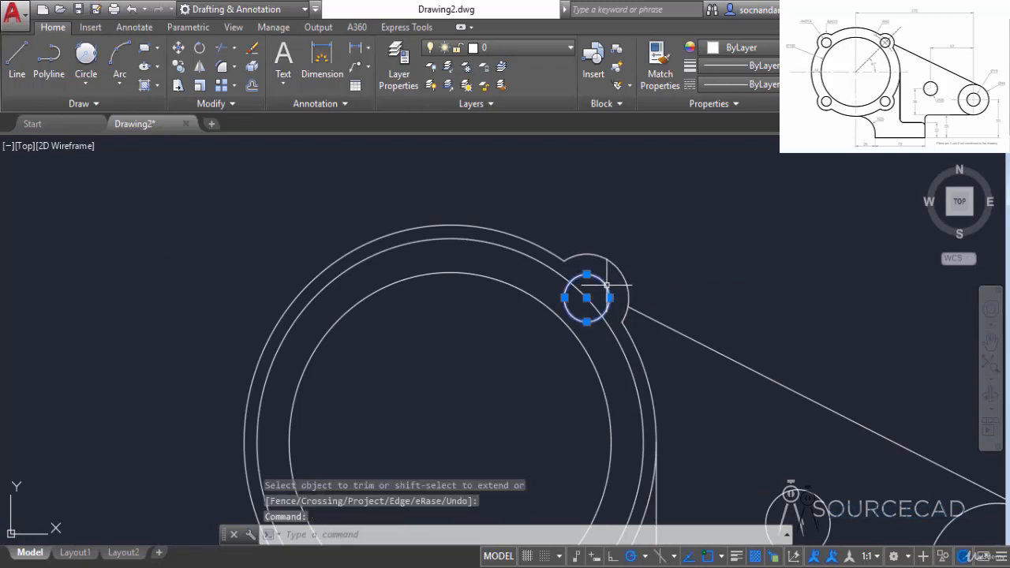
left_click(616, 266)
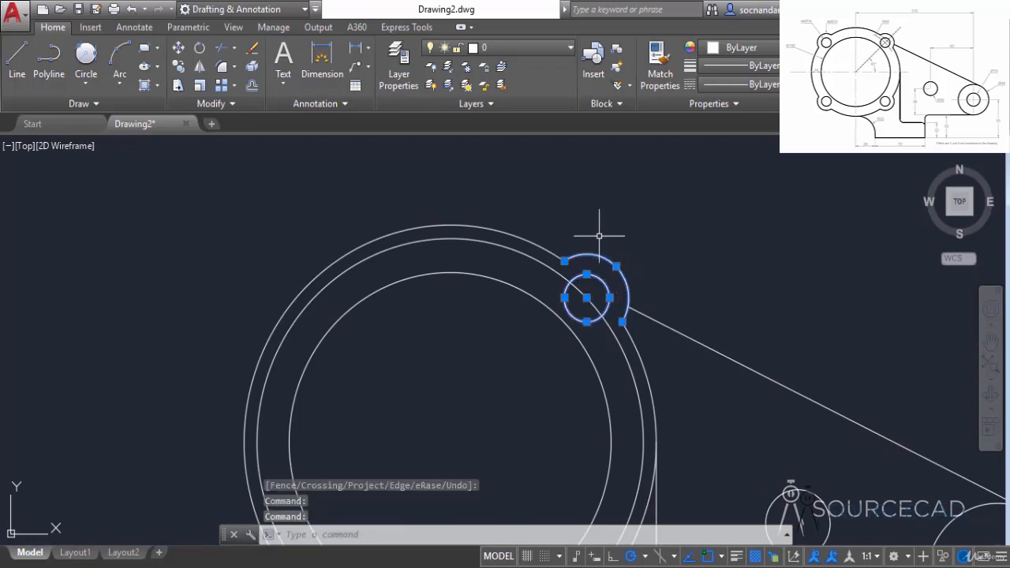
left_click(234, 89)
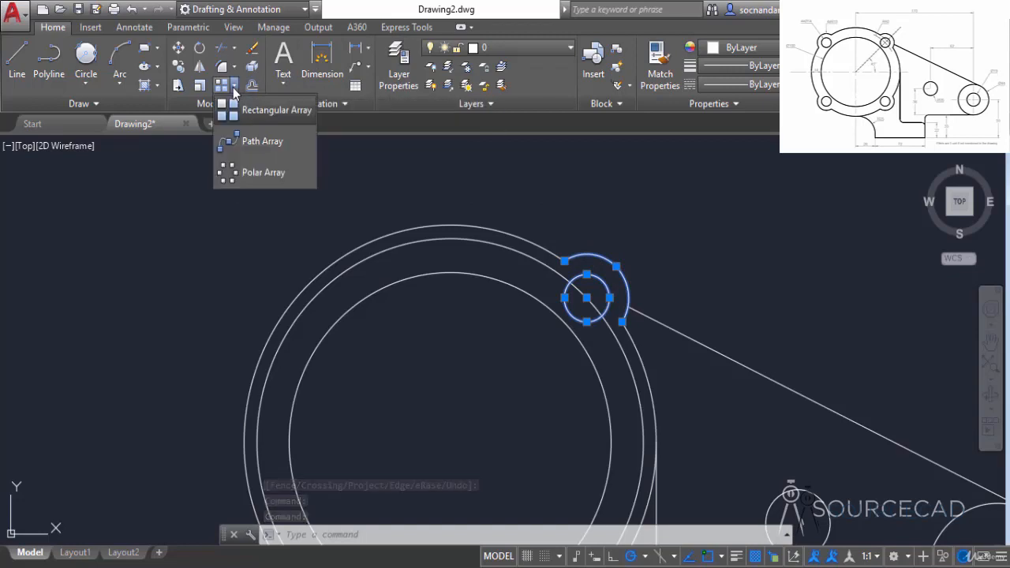
left_click(259, 174)
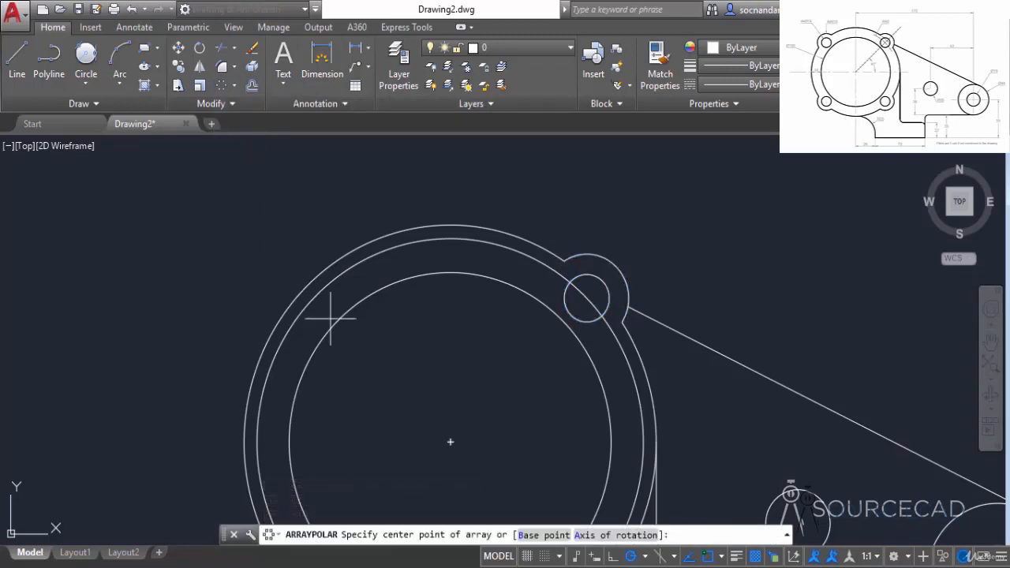
scroll(379, 344, "down", 2)
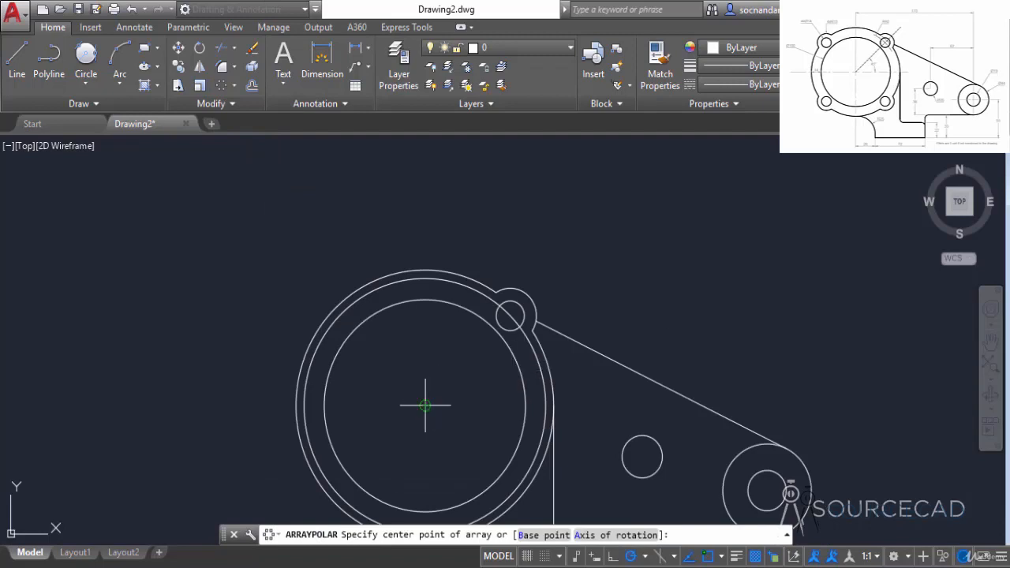
left_click(426, 405)
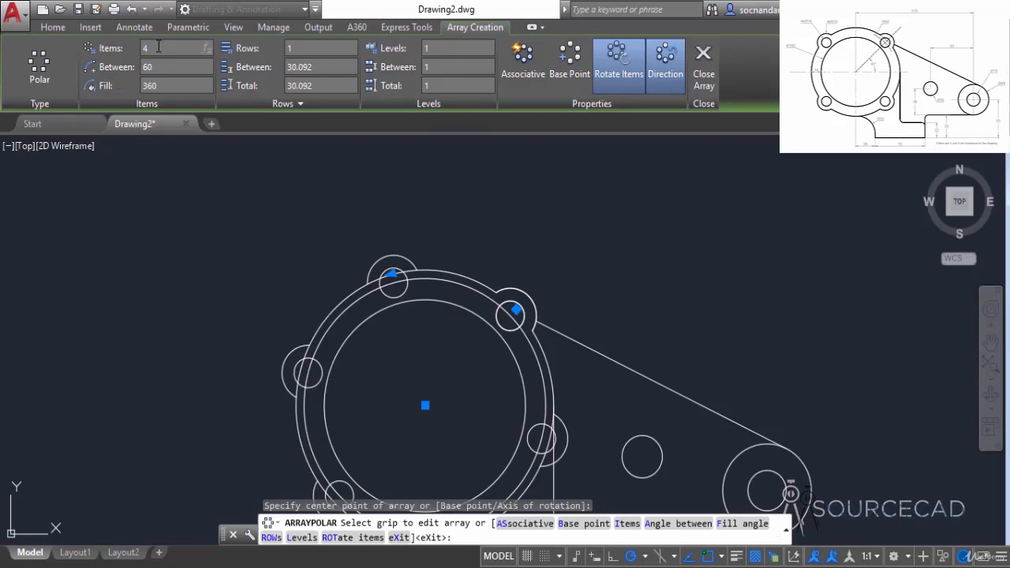
Step: Set the polar array to 4 items with associativity off and finish it
left_click(158, 47)
type("4")
key("Return")
scroll(356, 226, "down", 2)
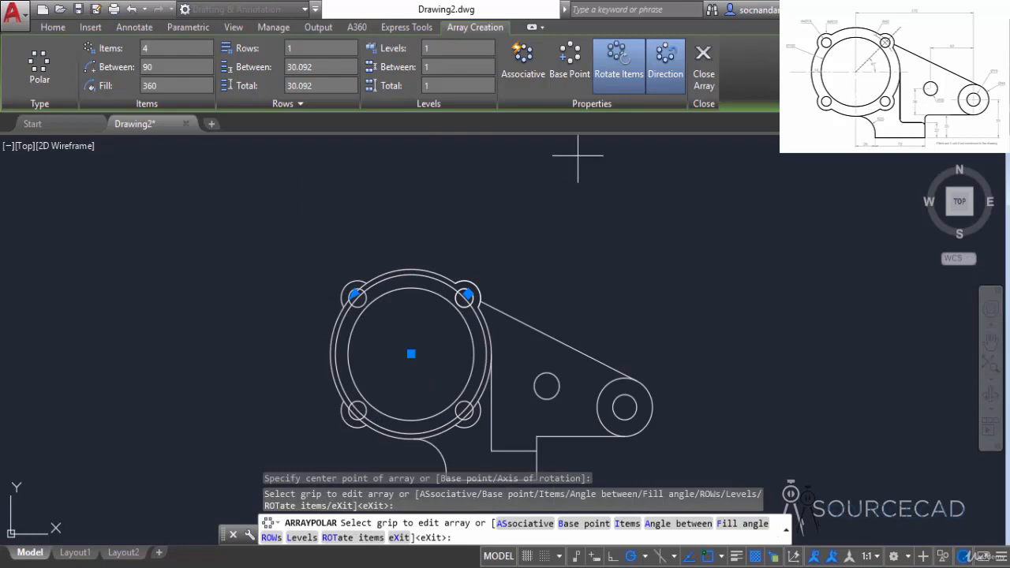
left_click(527, 60)
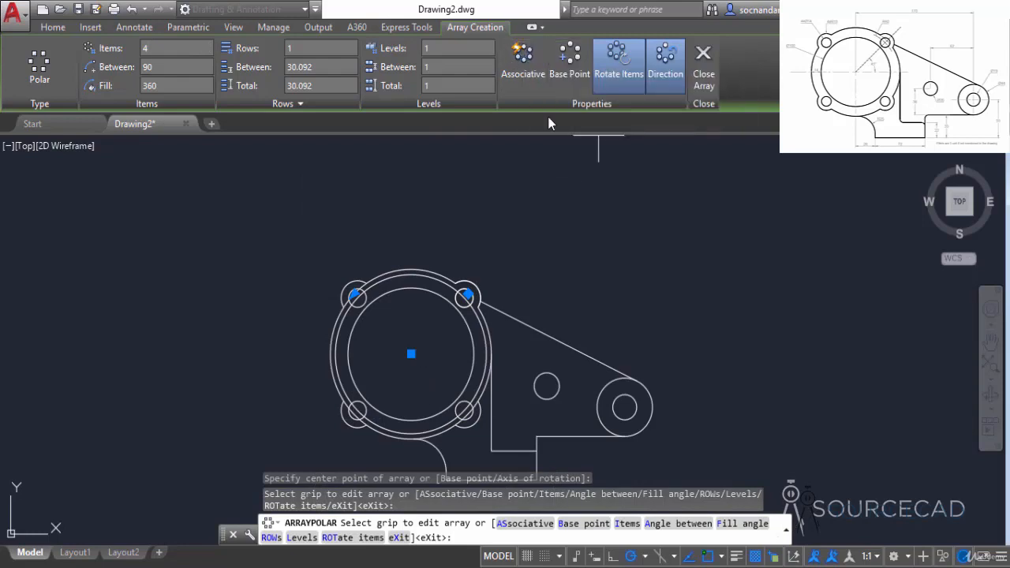
left_click(534, 66)
left_click(701, 70)
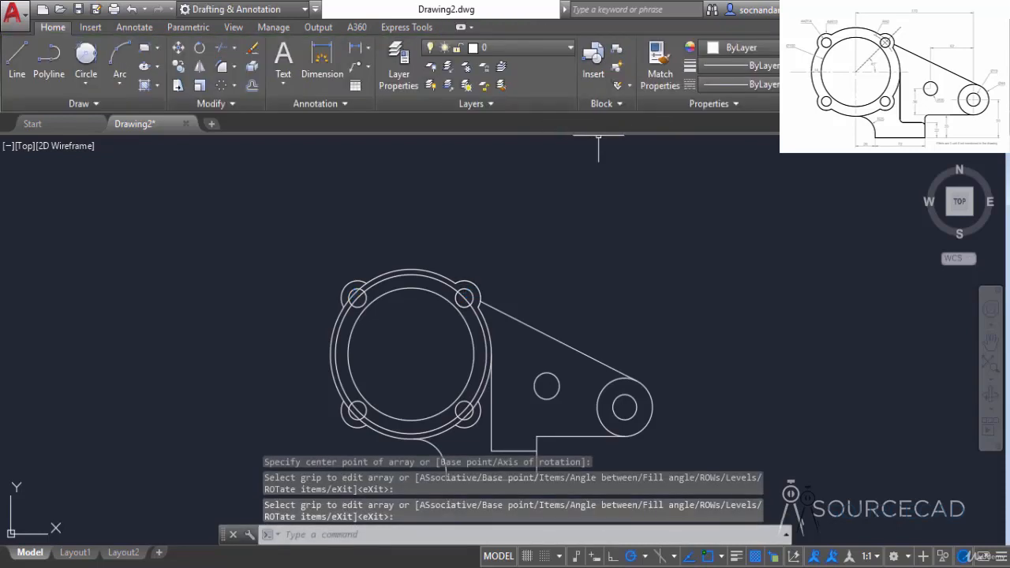
Step: Erase the middle large circle that passes through the centers of the small lug holes
scroll(410, 327, "up", 1)
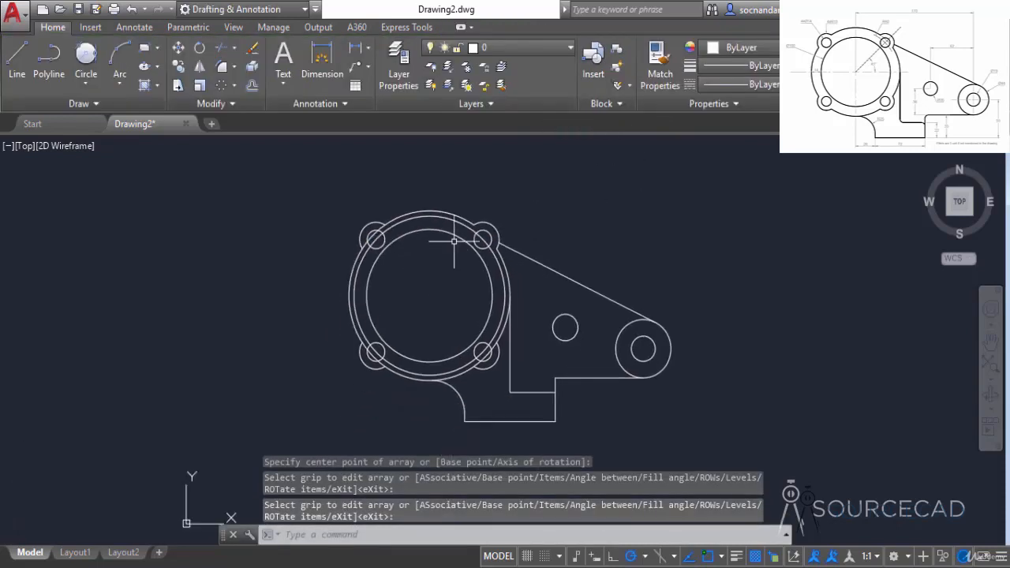
scroll(487, 237, "up", 2)
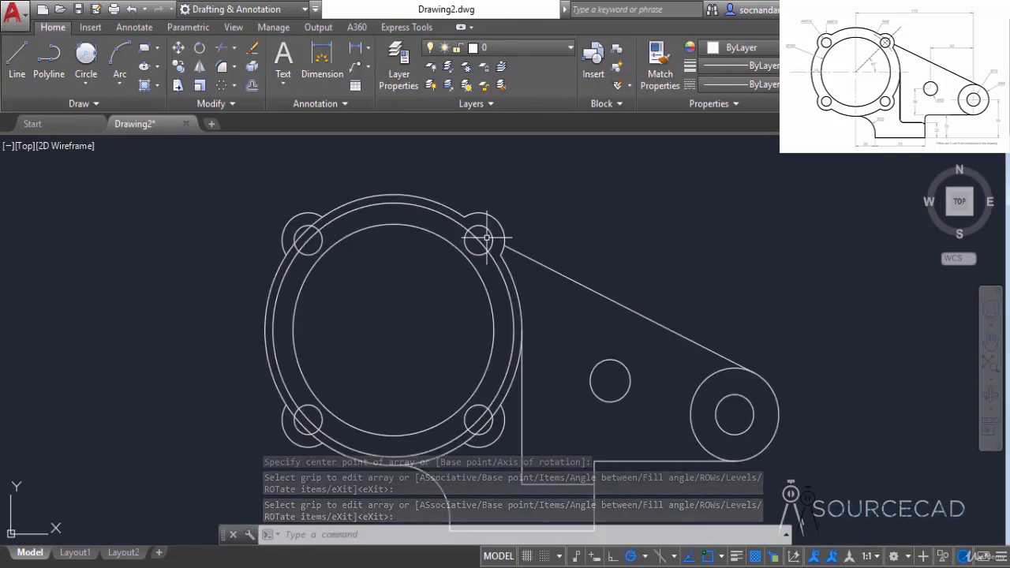
left_click(490, 235)
right_click(527, 205)
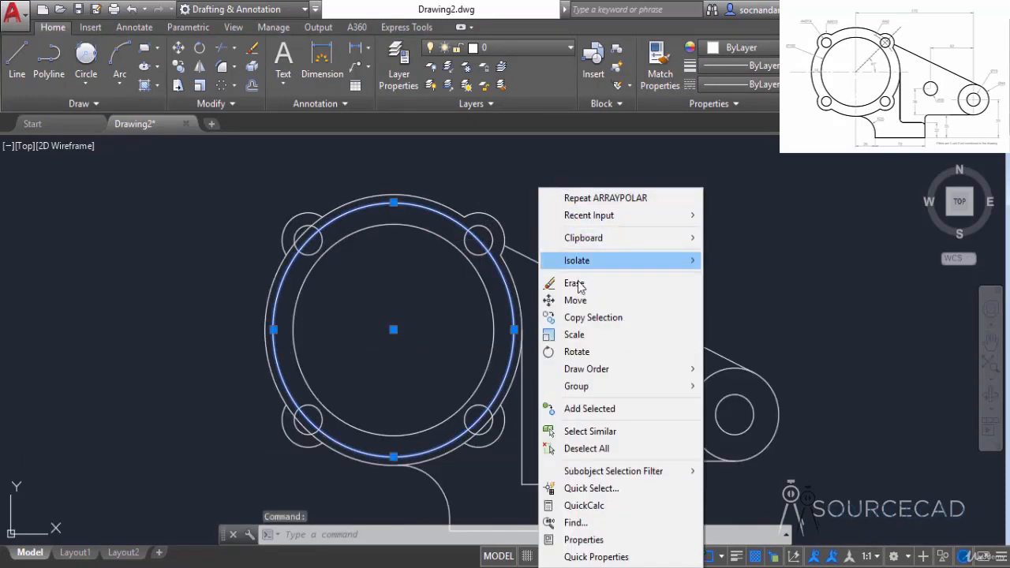
left_click(553, 280)
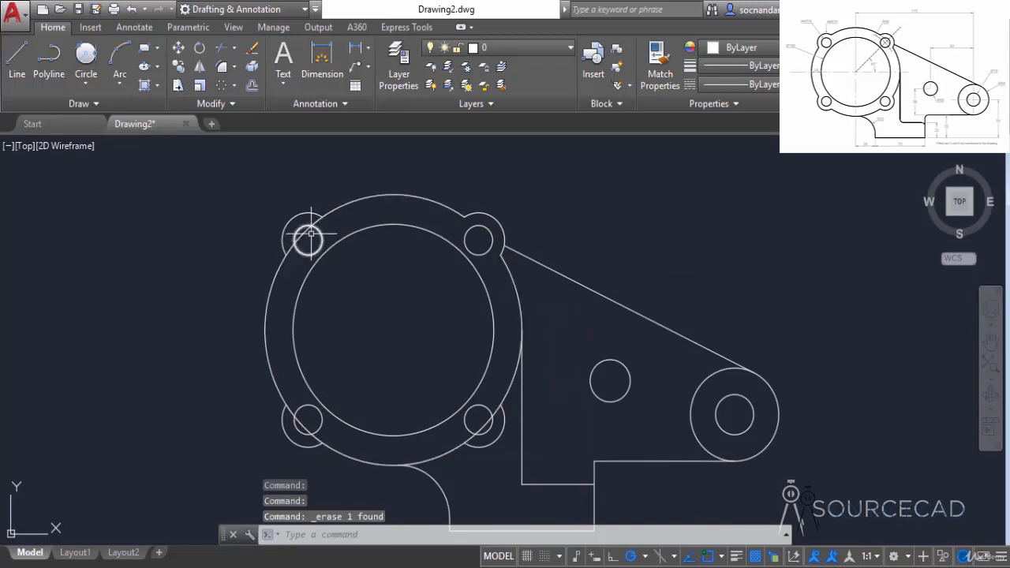
Step: Trim the outer large circle's portions inside the upper-left lug
left_click(222, 46)
key("Return")
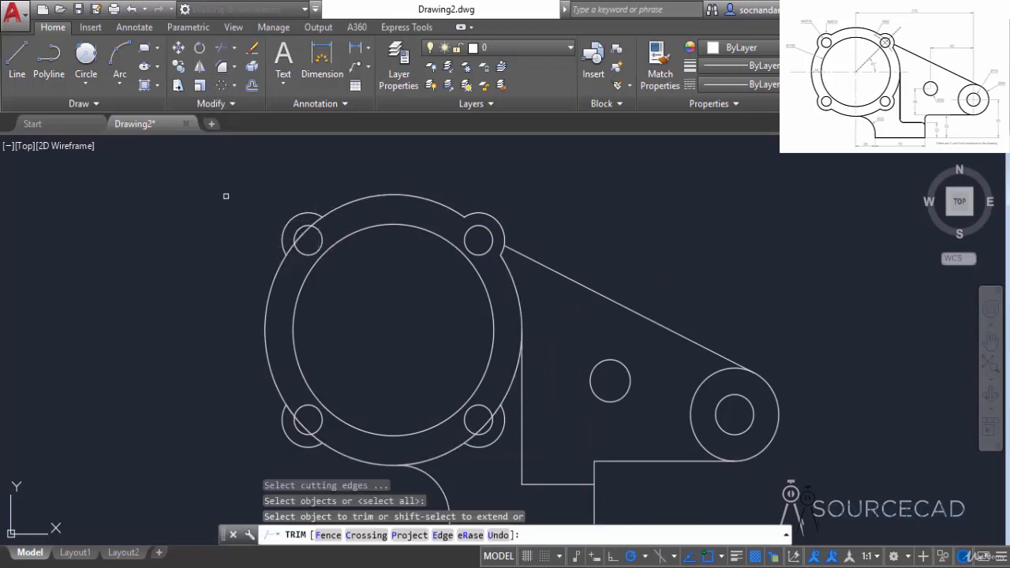
left_click(290, 247)
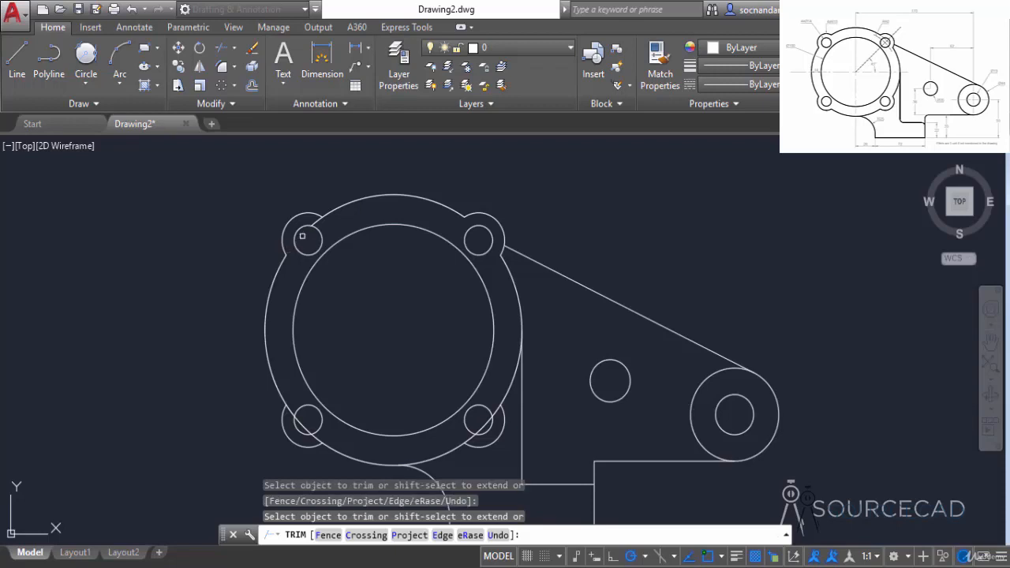
left_click(314, 225)
left_click(316, 224)
left_click(316, 225)
middle_click_drag(410, 317, 464, 233)
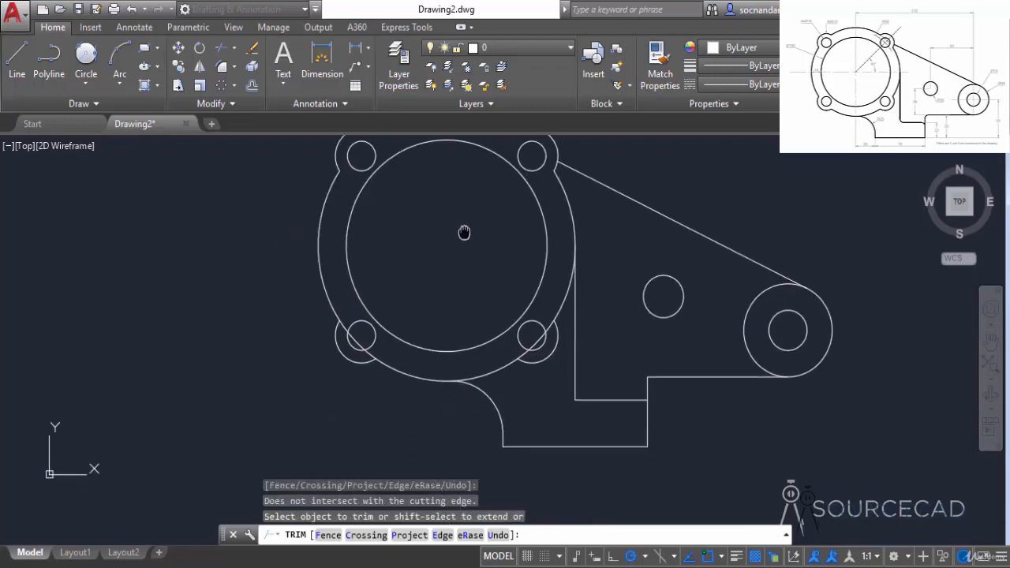
Step: Trim the outer large circle's portions inside the lower-left and lower-right lugs
scroll(339, 331, "up", 3)
left_click(348, 315)
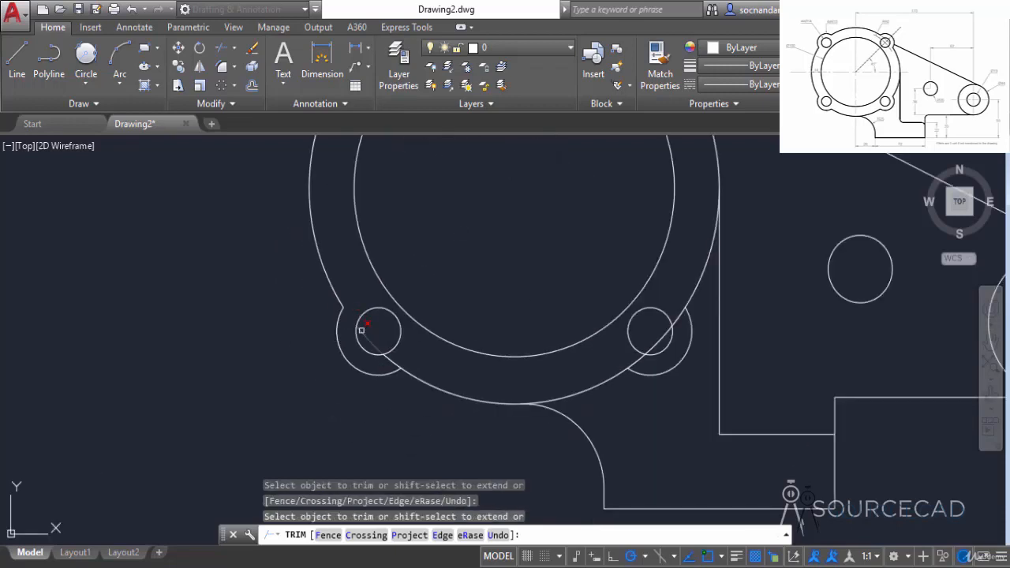
left_click(388, 352)
left_click(657, 344)
left_click(663, 338)
left_click(683, 314)
right_click(695, 284)
mouse_move(695, 275)
middle_mouse_down()
mouse_move(580, 304)
mouse_move(593, 308)
middle_mouse_up()
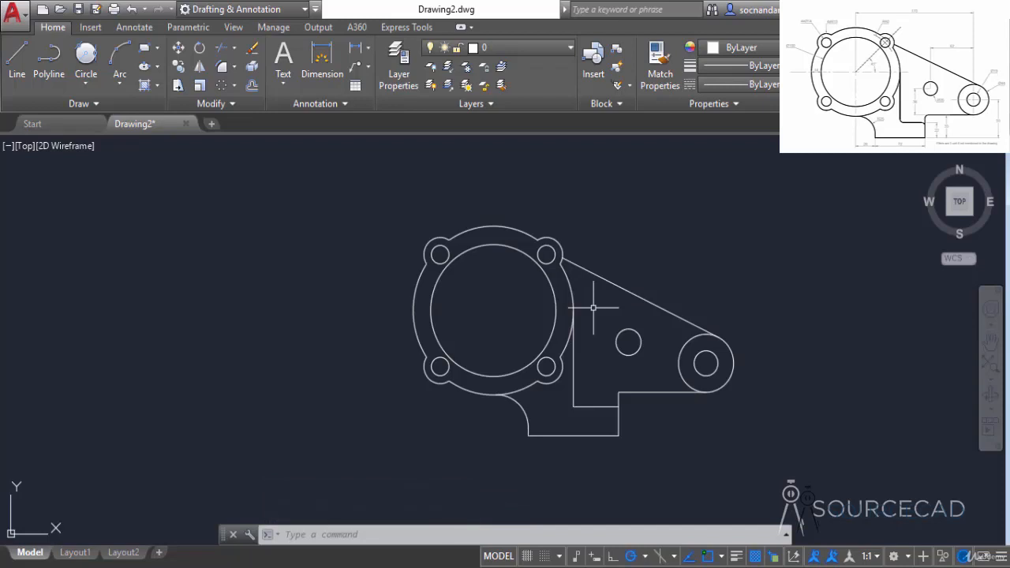
Step: Fillet the corner between the long vertical line and the base's top edge with radius 5, using the Multiple option
left_click(222, 68)
left_click(531, 535)
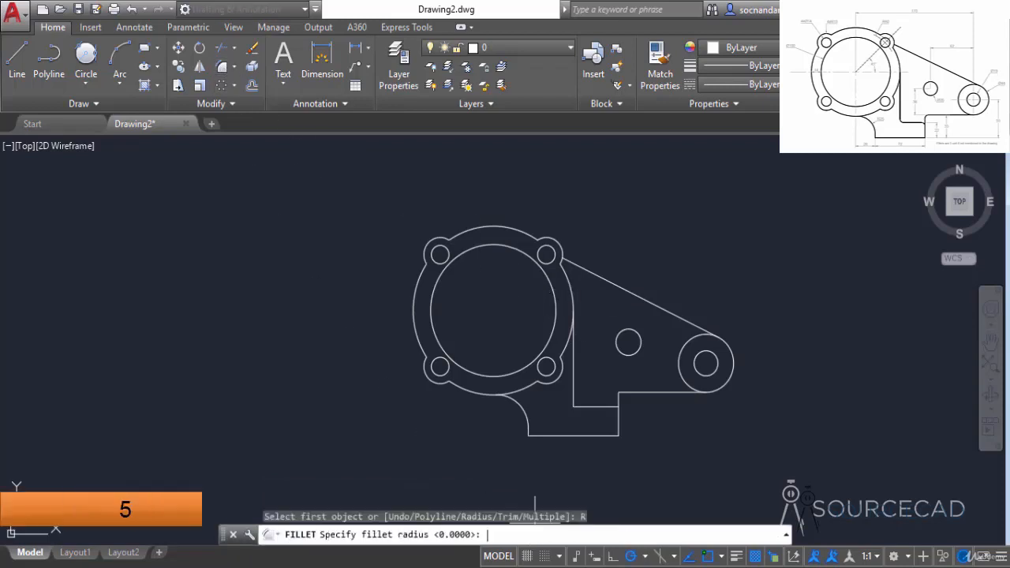
key("Return")
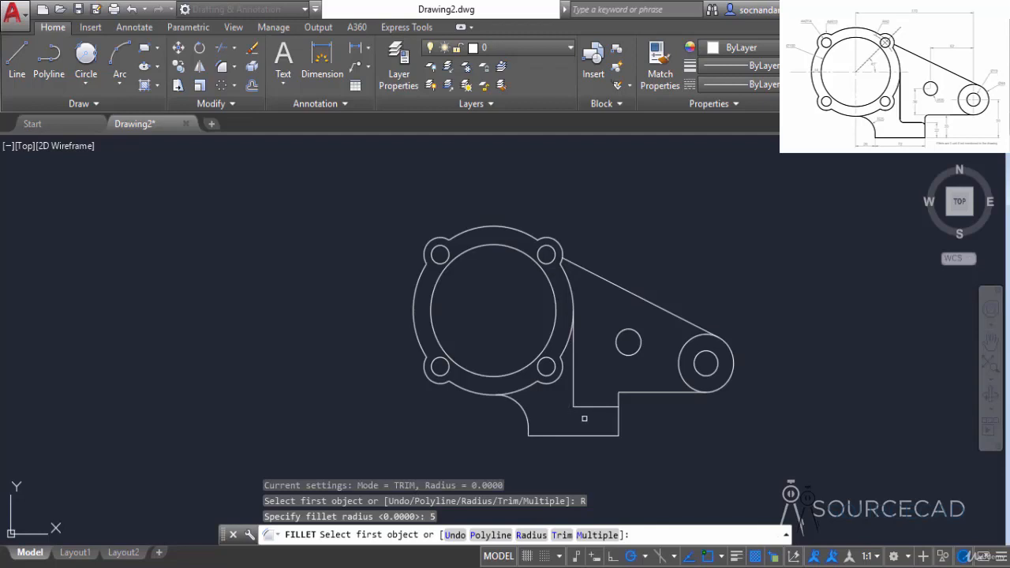
left_click(600, 536)
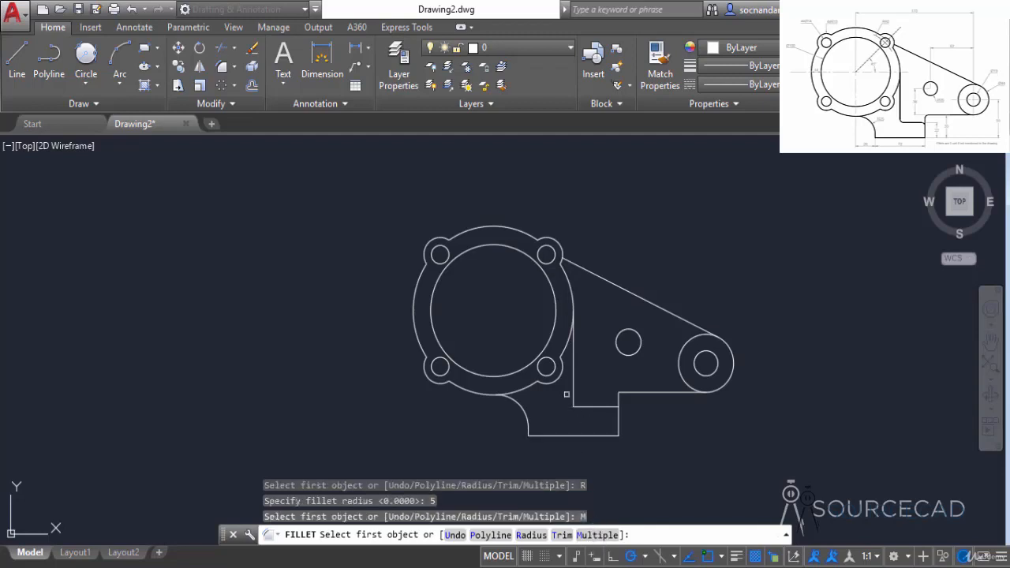
left_click(575, 386)
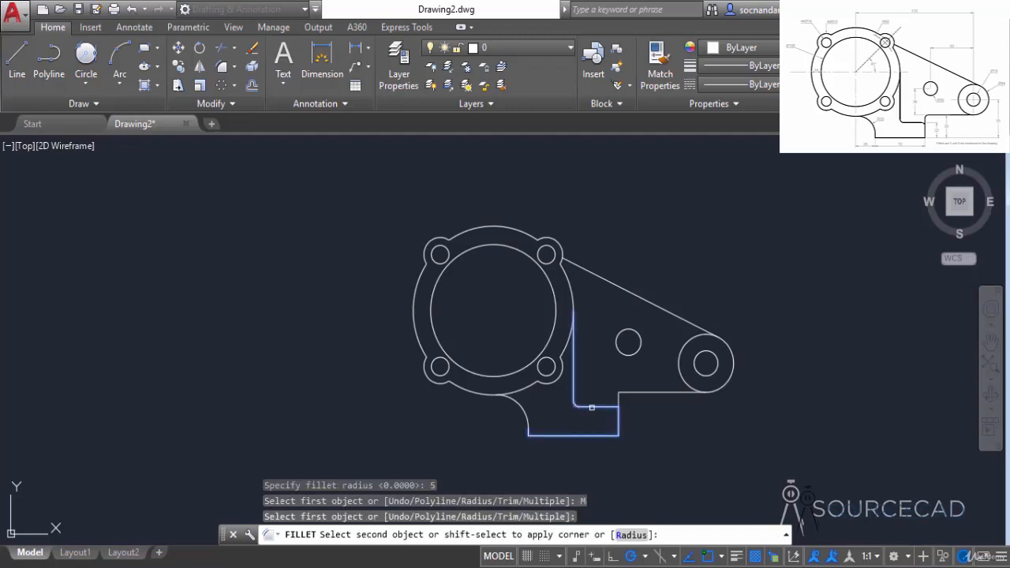
left_click(591, 407)
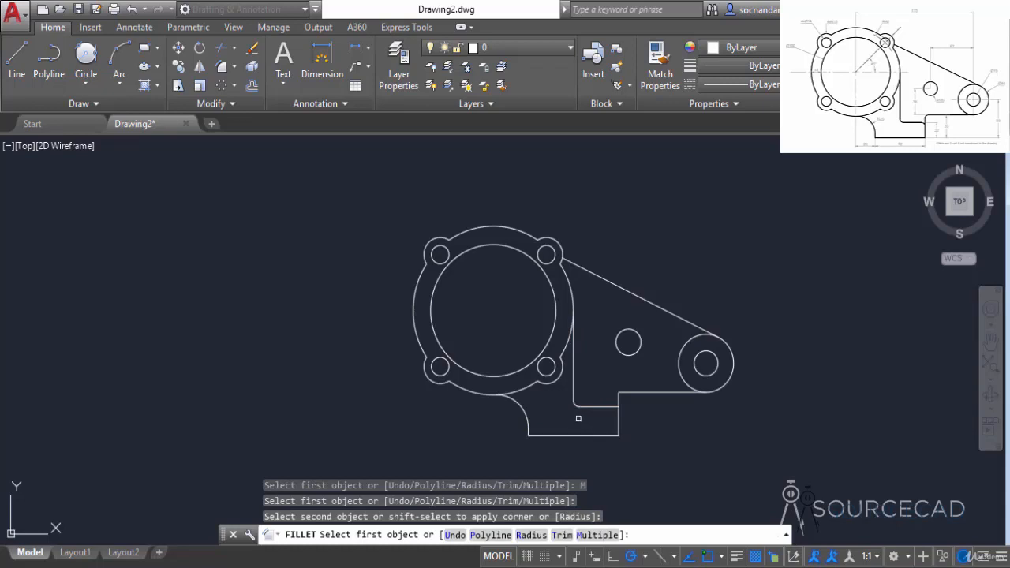
Step: Fillet the base's right vertical edge with the horizontal line below the right boss, and with the base's top edge, using the same radius
scroll(608, 421, "up", 2)
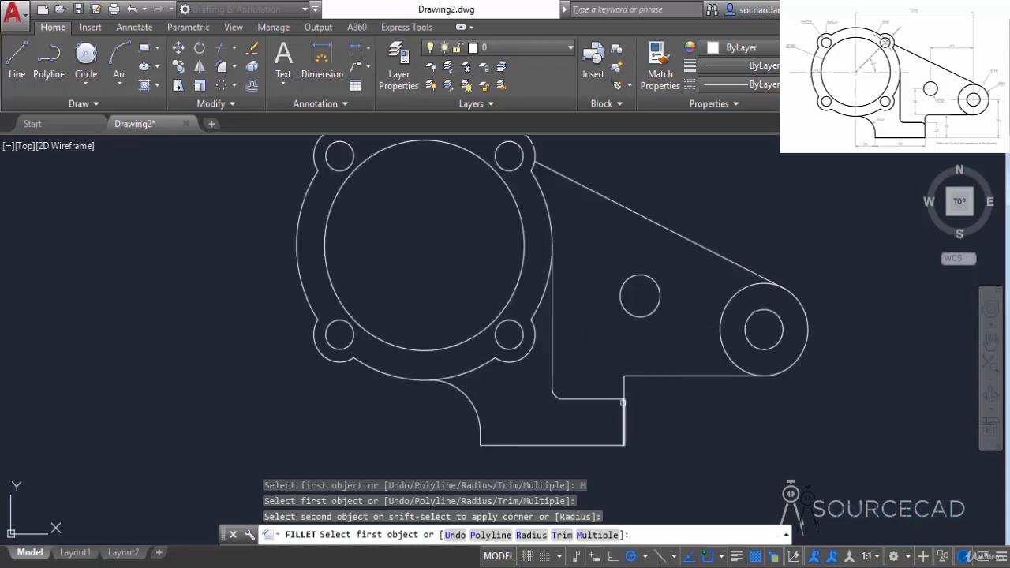
left_click(625, 391)
left_click(642, 376)
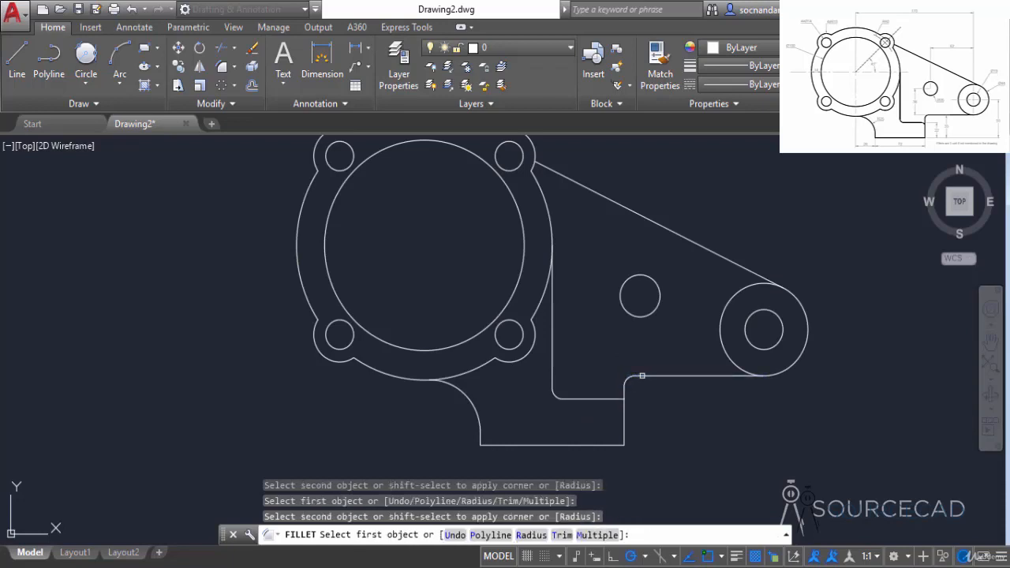
left_click(608, 399)
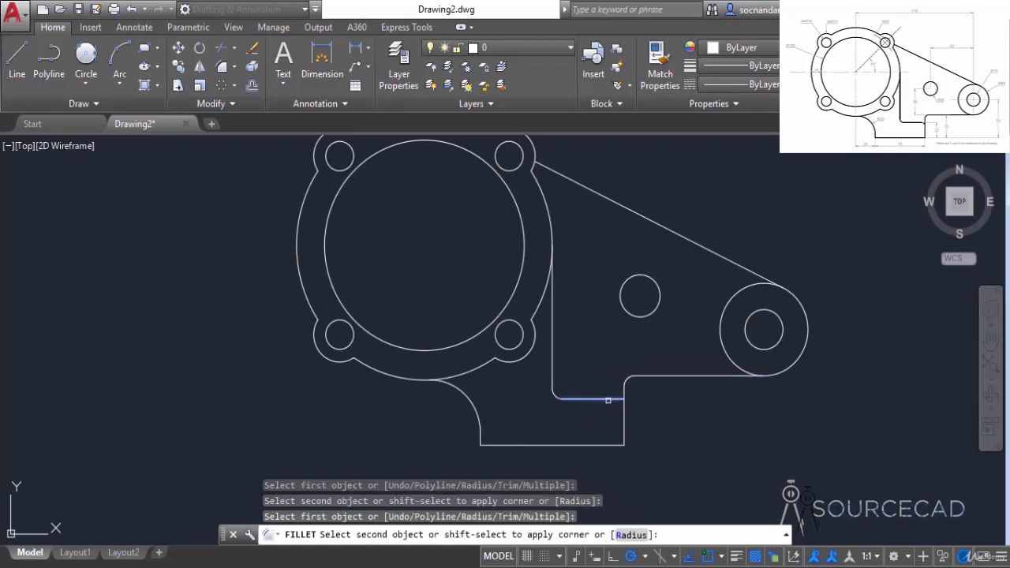
left_click(623, 418)
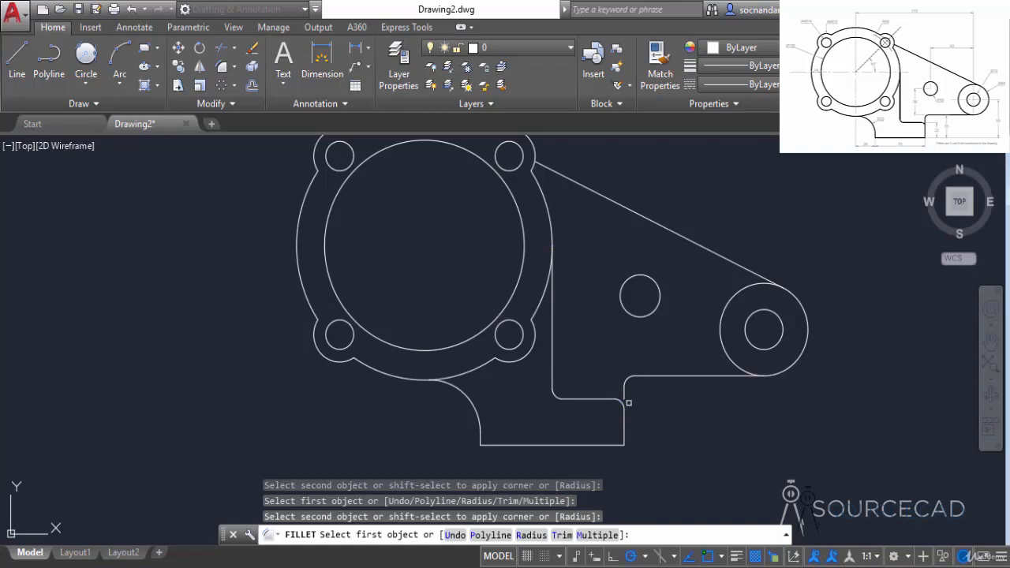
scroll(629, 402, "up", 5)
right_click(638, 349)
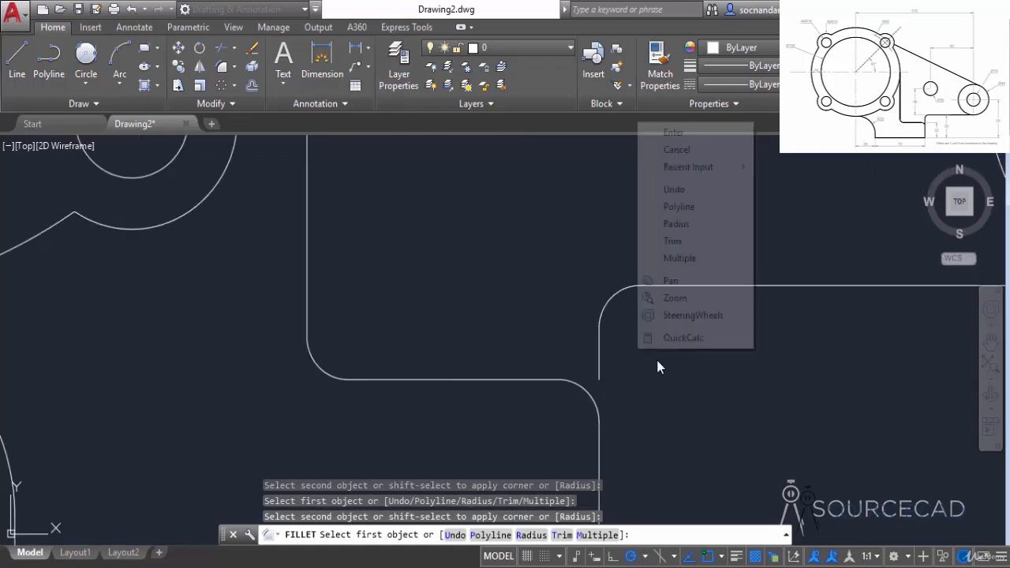
left_click(677, 149)
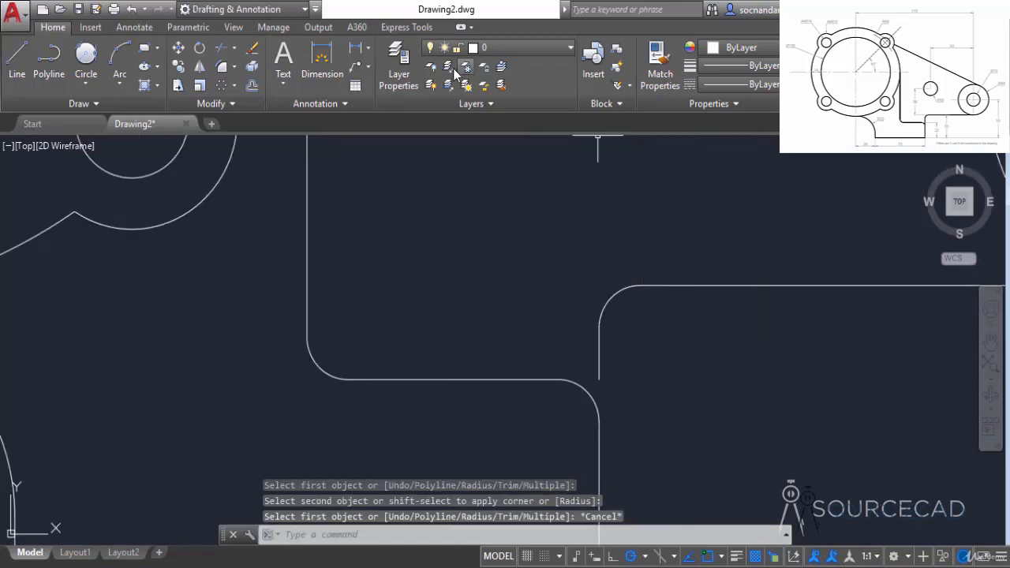
Step: Extend the short vertical line below the upper fillet down to the fillet at the base's top-right corner, closing the gap
left_click(234, 48)
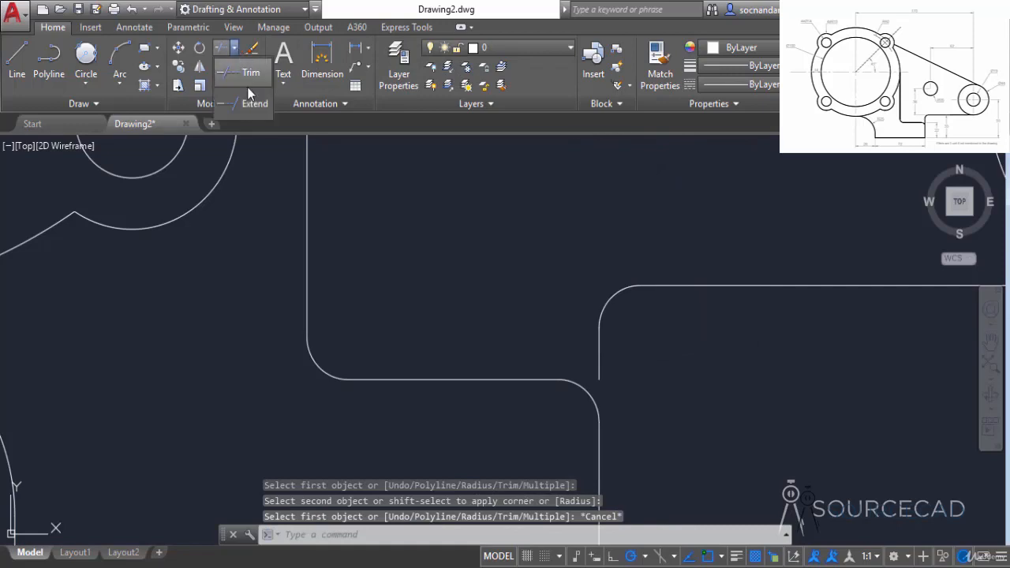
left_click(251, 101)
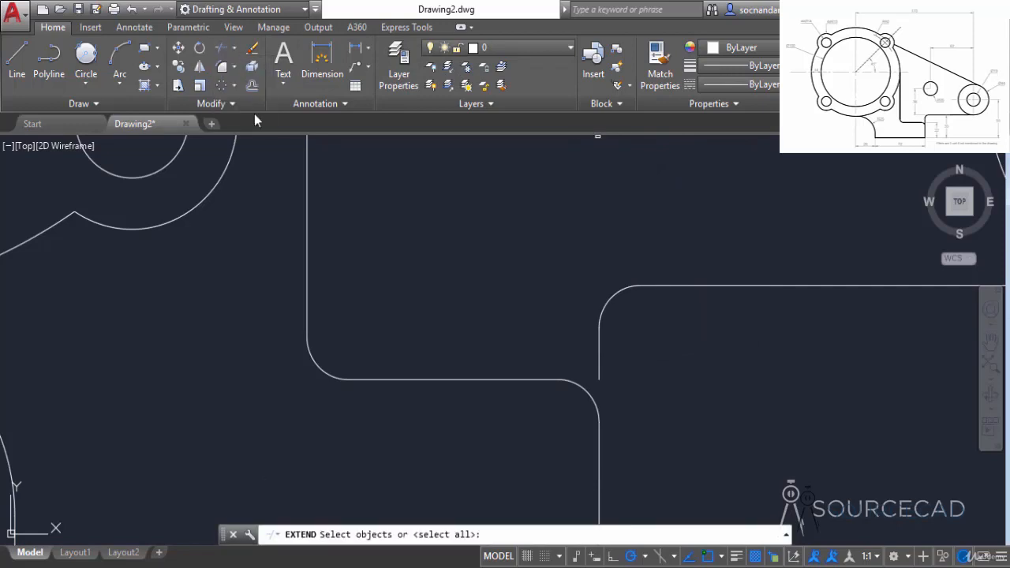
left_click(597, 367)
right_click(634, 350)
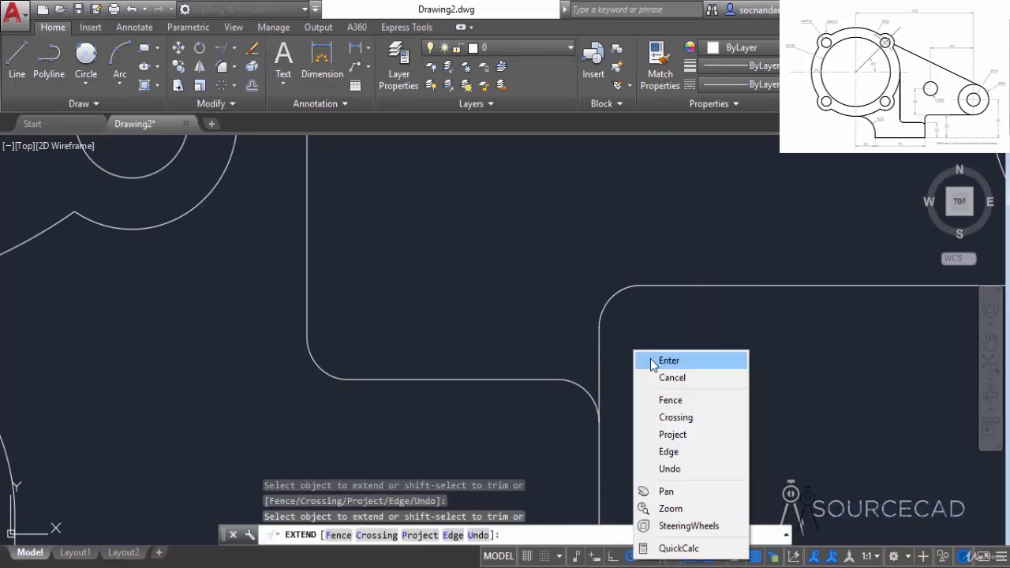
left_click(643, 356)
scroll(652, 363, "down", 3)
scroll(652, 364, "down", 2)
middle_click_drag(684, 319, 675, 388)
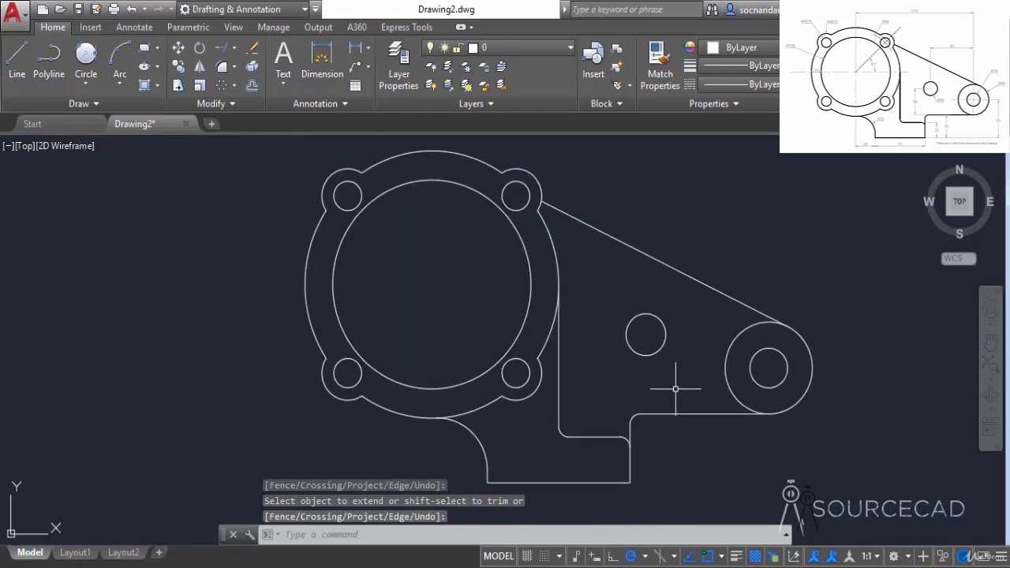